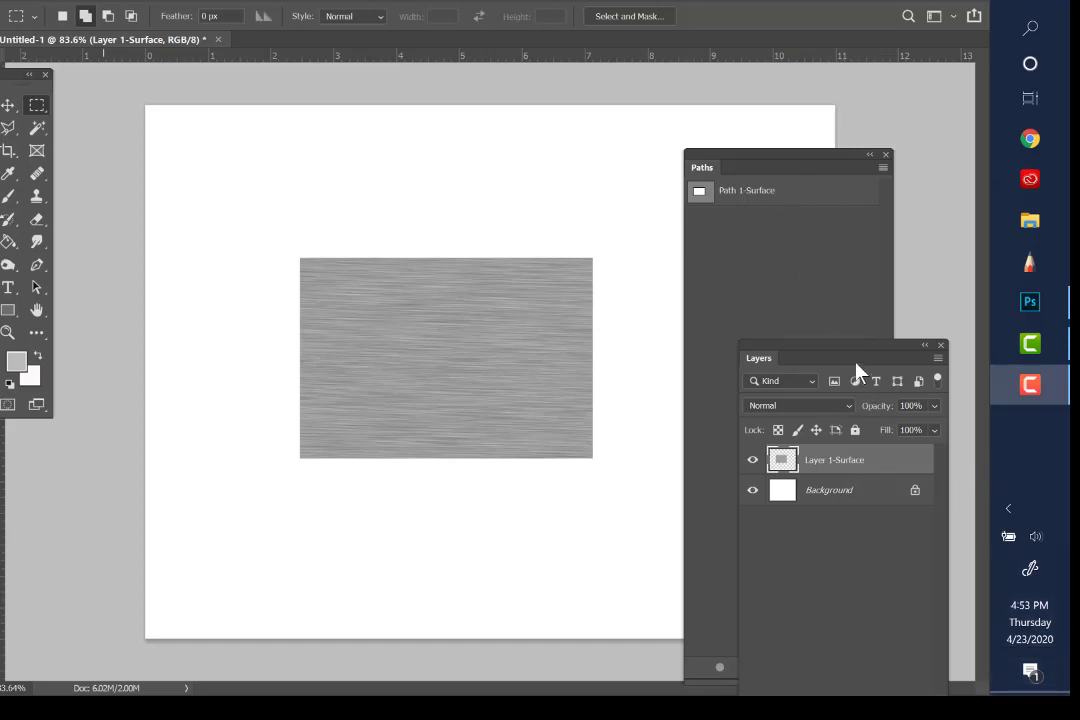
Hide the Layer 1-Surface layer and create a new layer named Layer2-Brushed+Contours.
drag(857, 364, 842, 241)
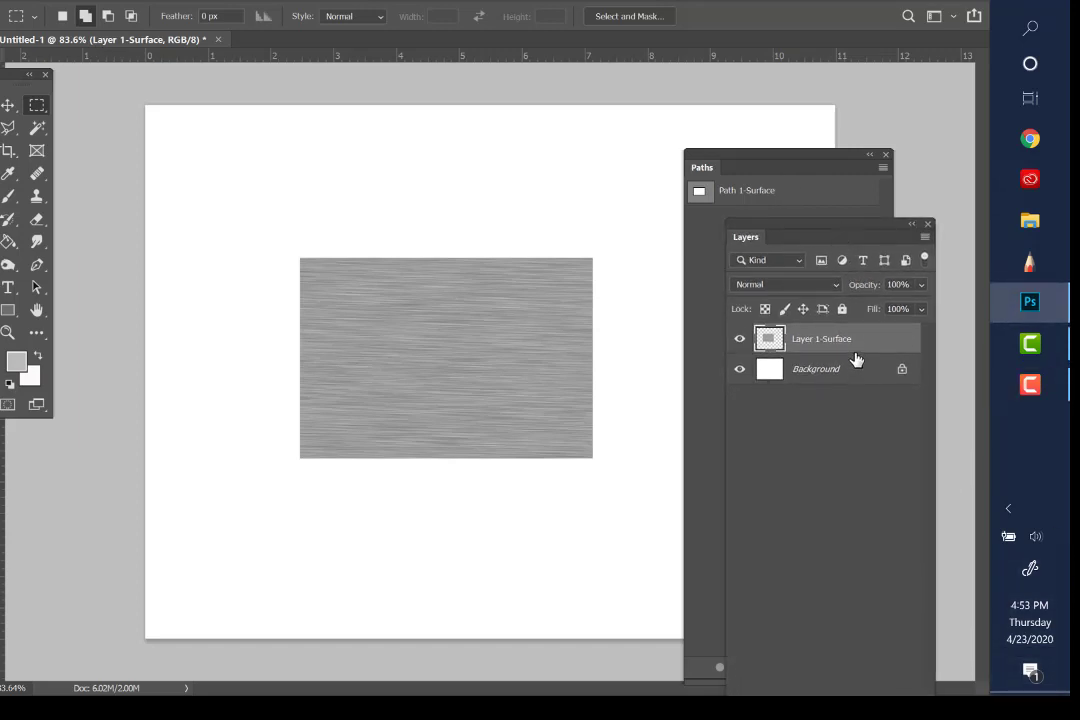
click(739, 339)
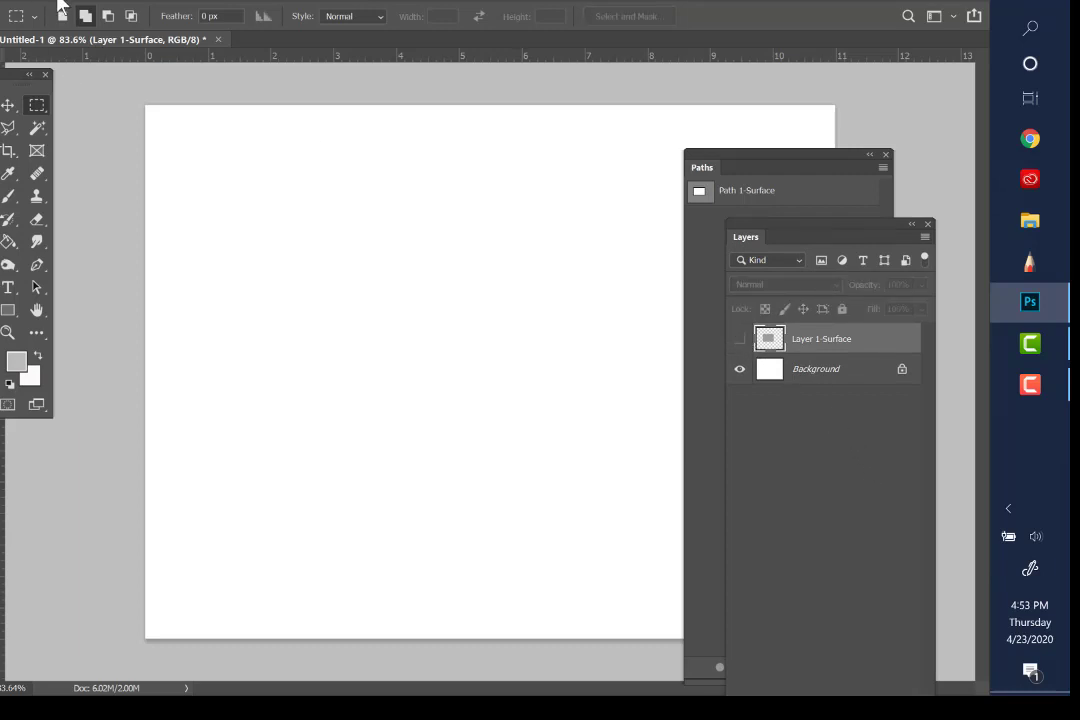
click(136, 2)
mouse_move(280, 7)
click(350, 6)
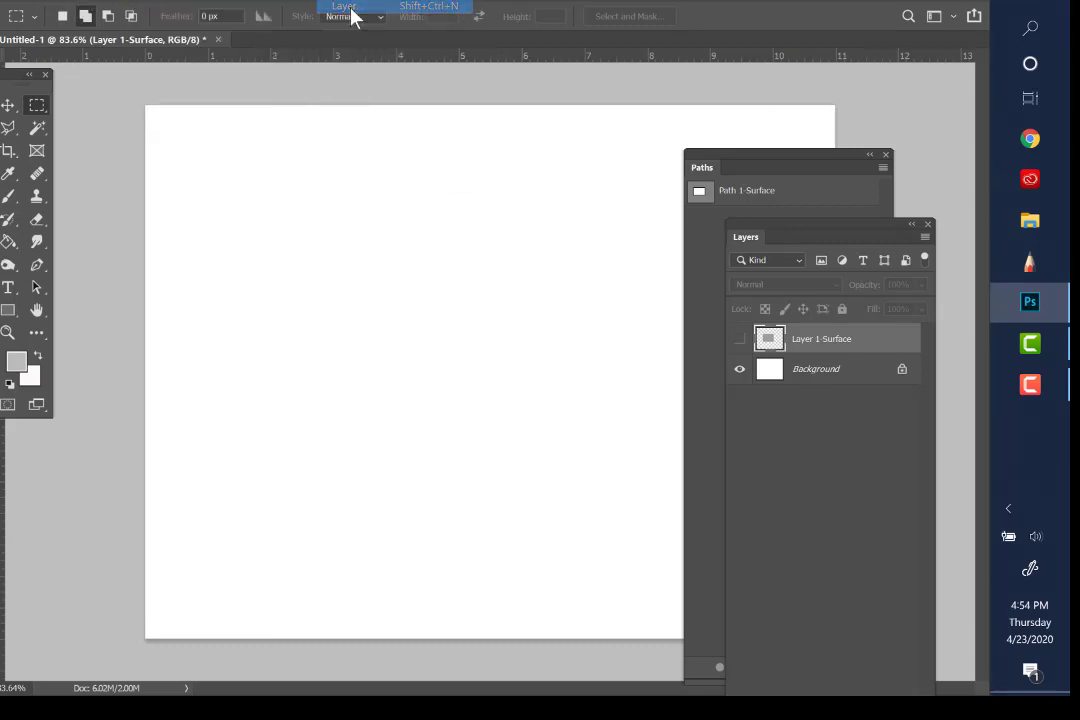
click(154, 21)
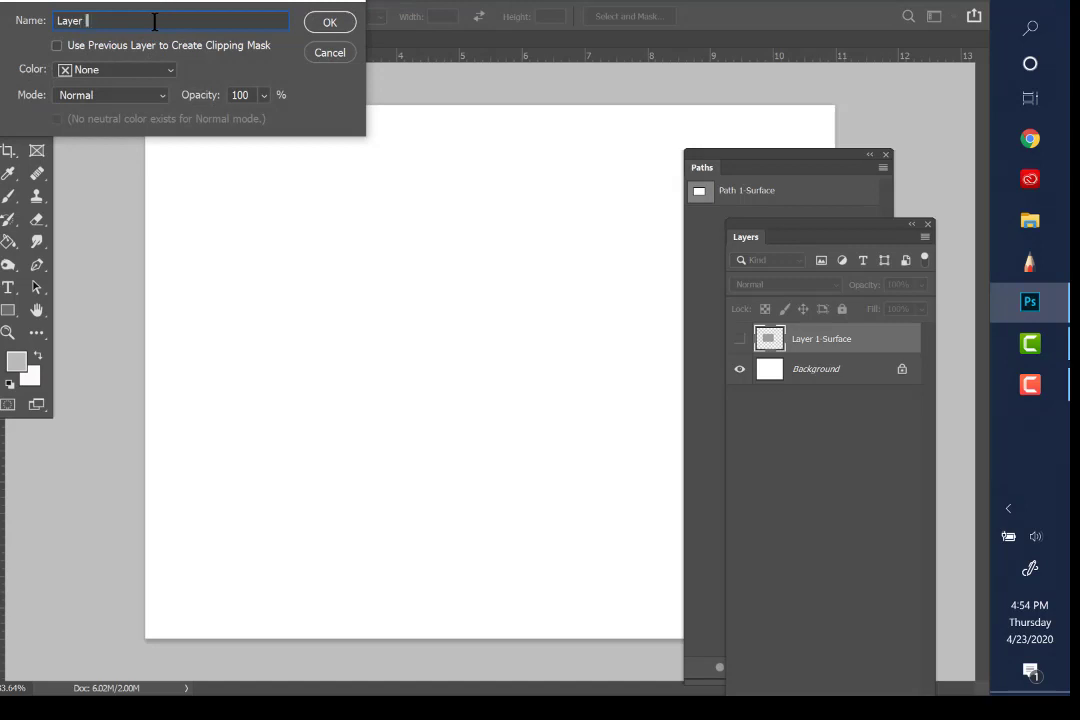
key(BackSpace)
text(2-Brushed+Contours)
click(329, 22)
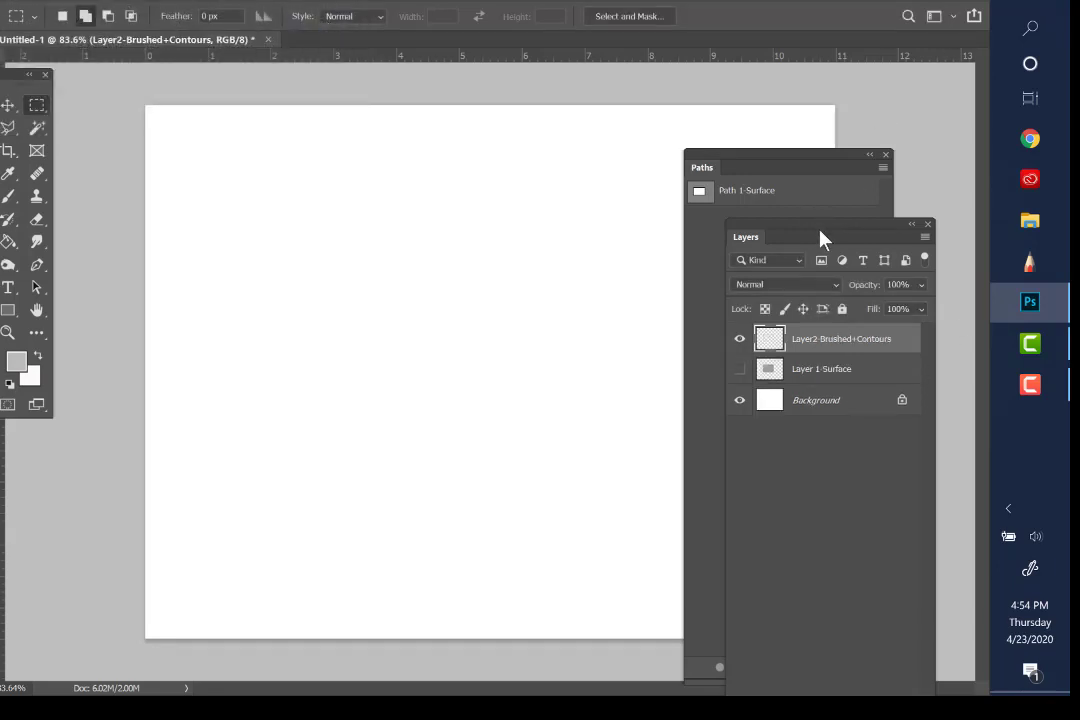
Load Path 1-Surface as a selection.
click(808, 195)
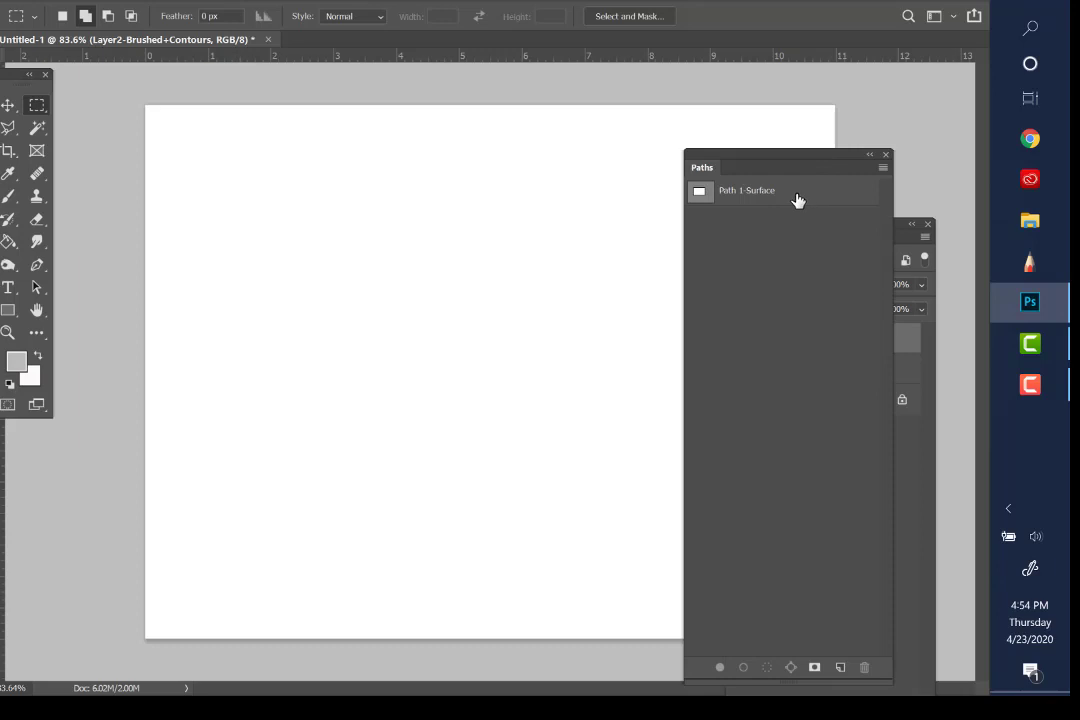
click(797, 200)
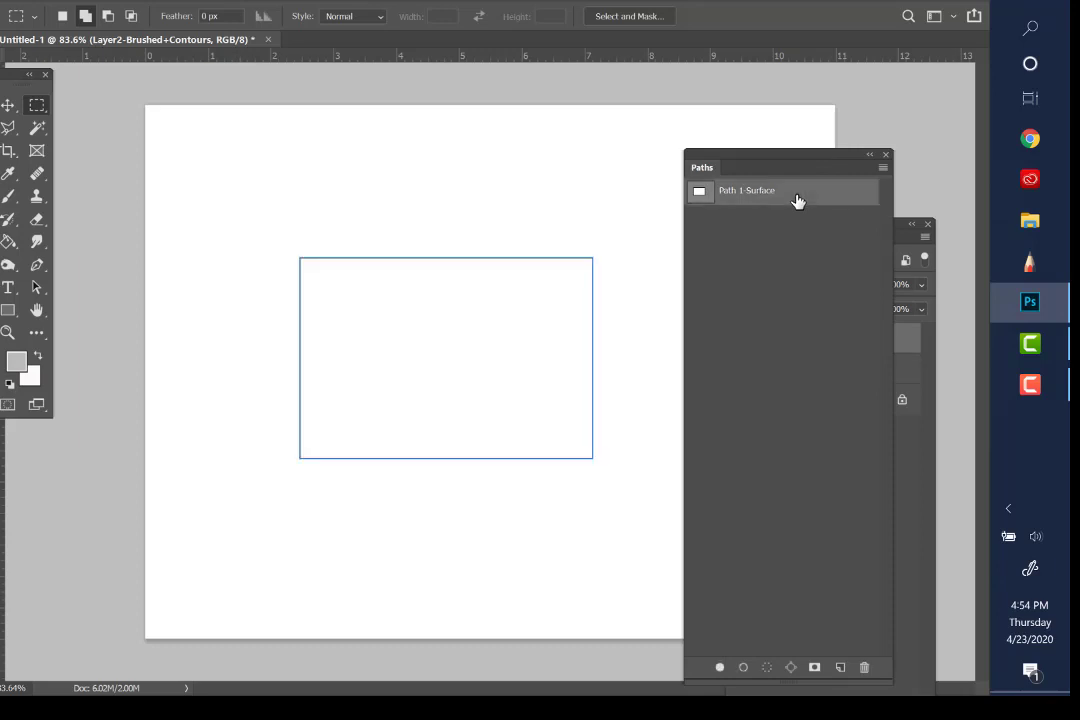
click(767, 667)
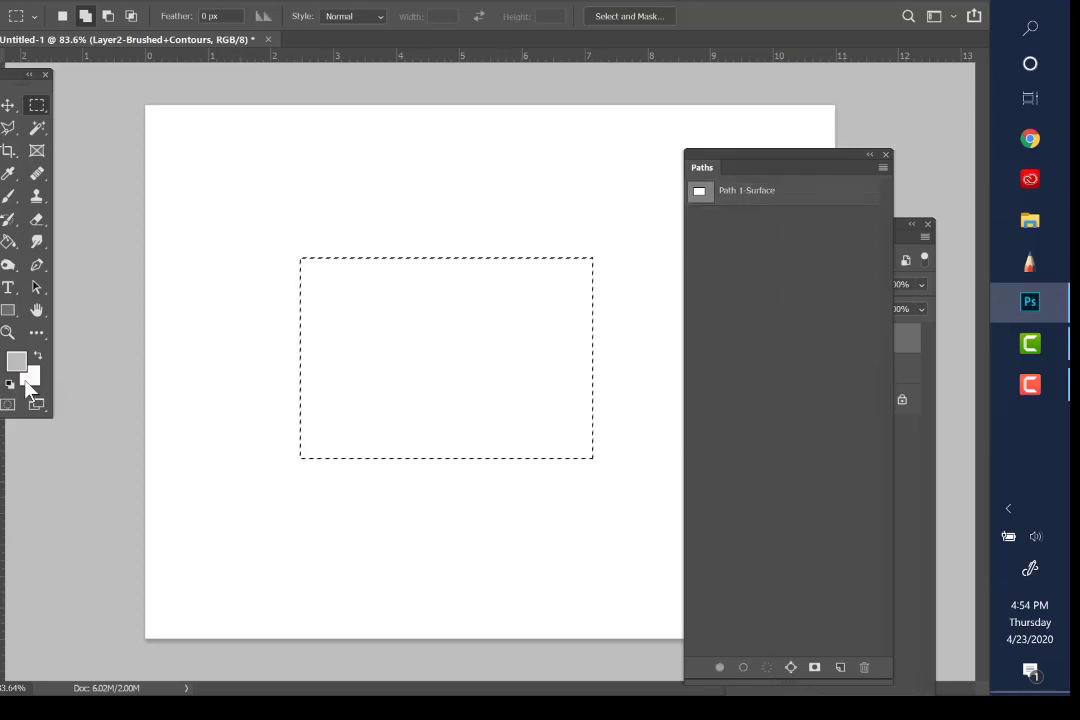
Fill the rectangular selection with the grey #bbbaba foreground color using the Paint Bucket, and deselect it.
click(16, 361)
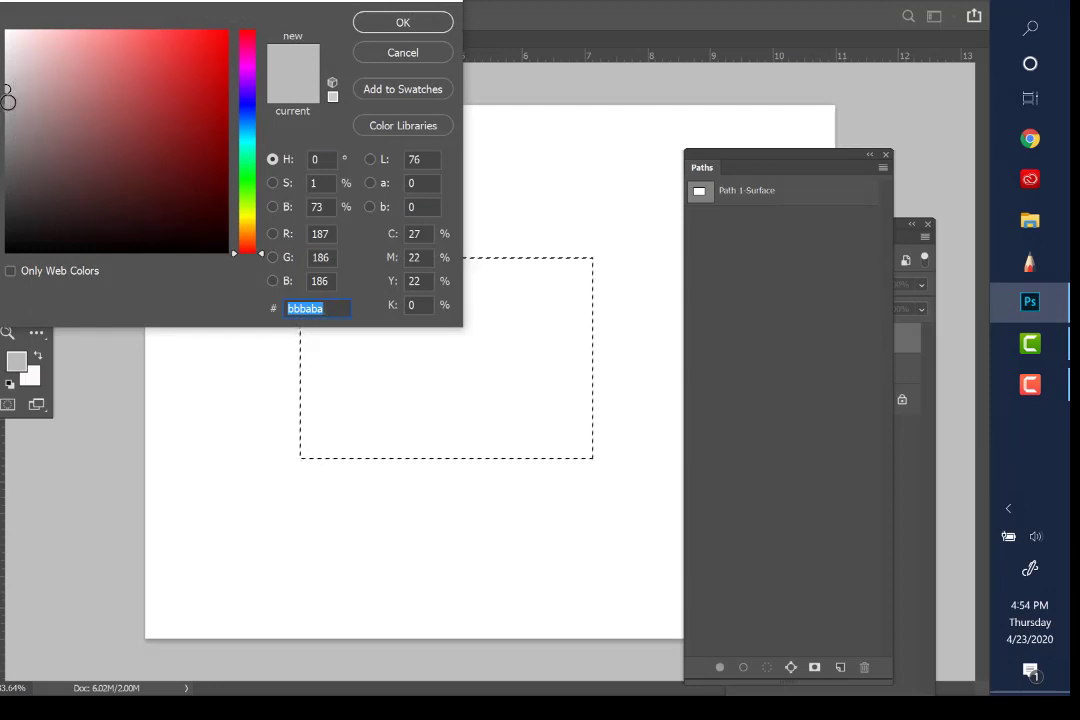
click(386, 30)
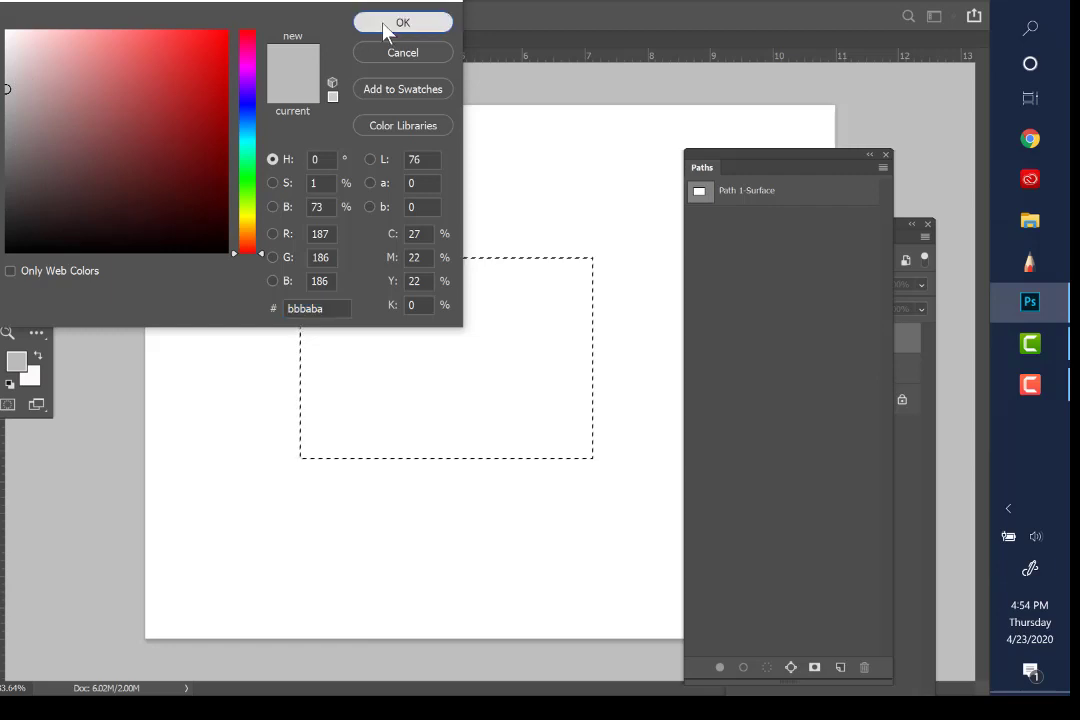
click(9, 241)
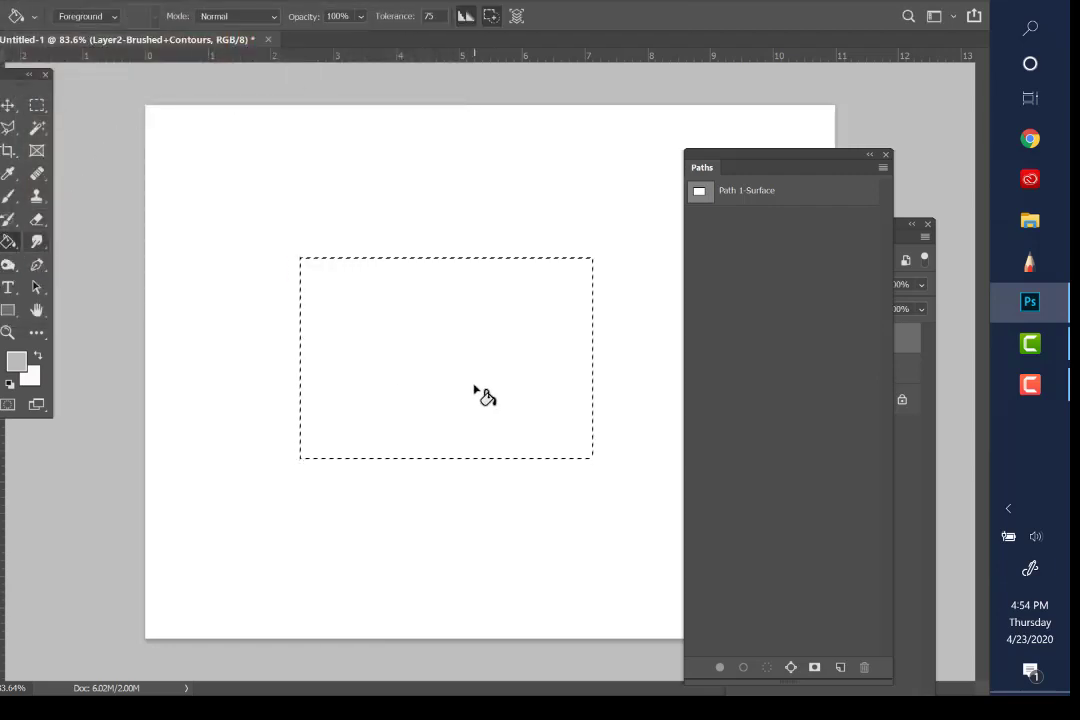
click(475, 389)
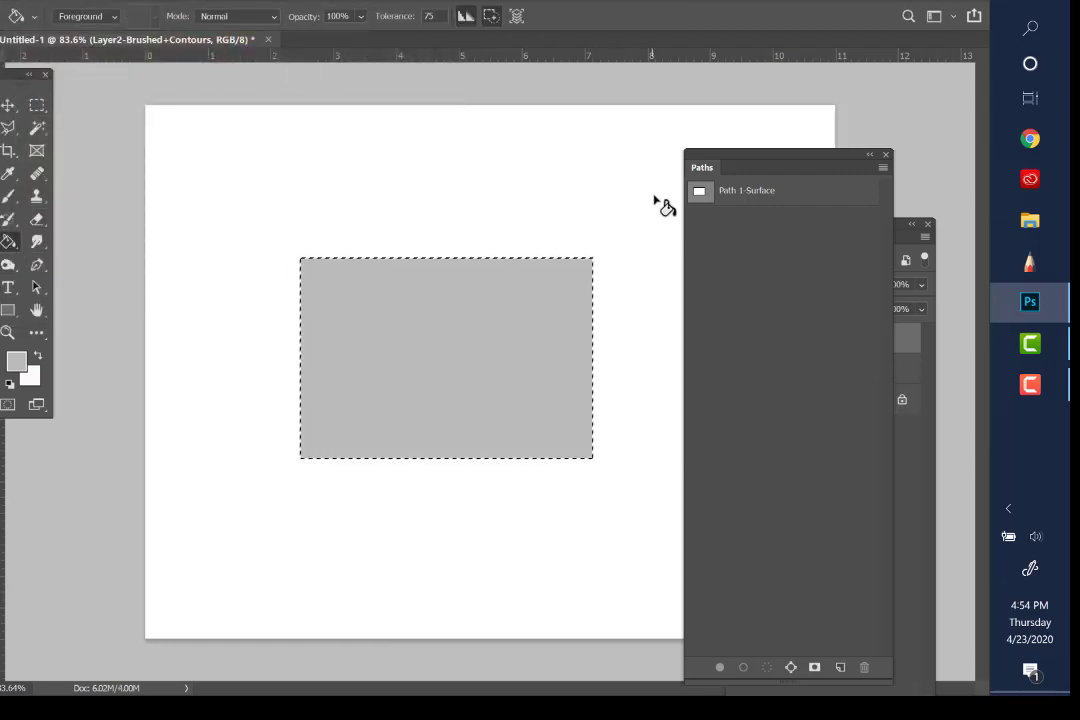
click(200, 2)
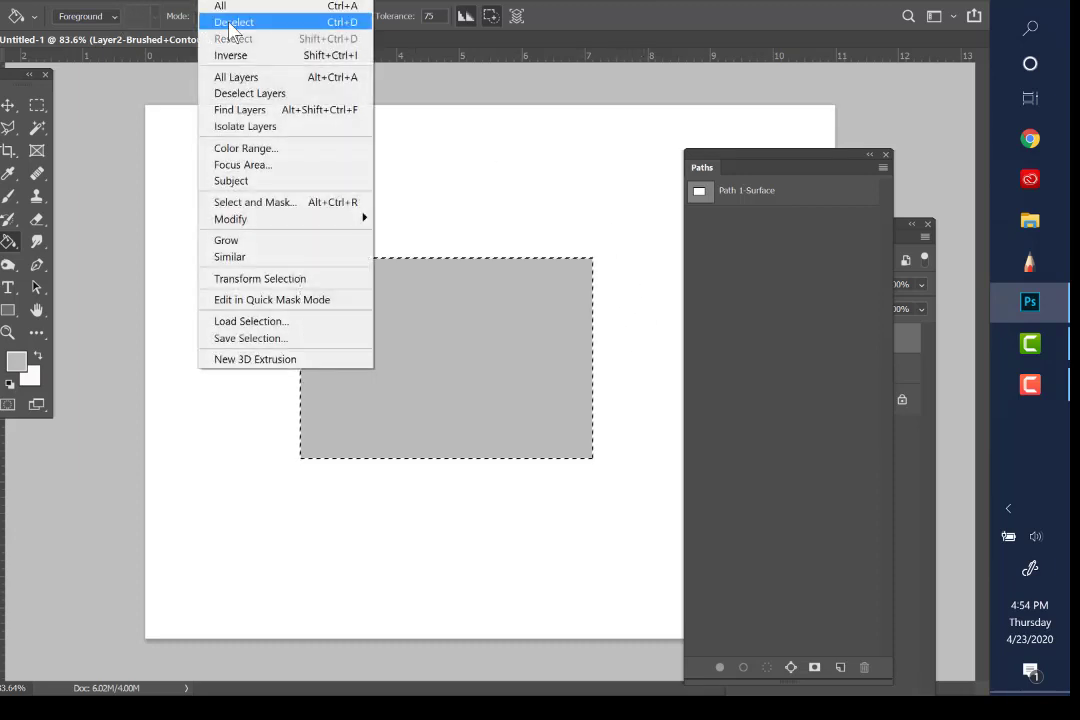
click(229, 27)
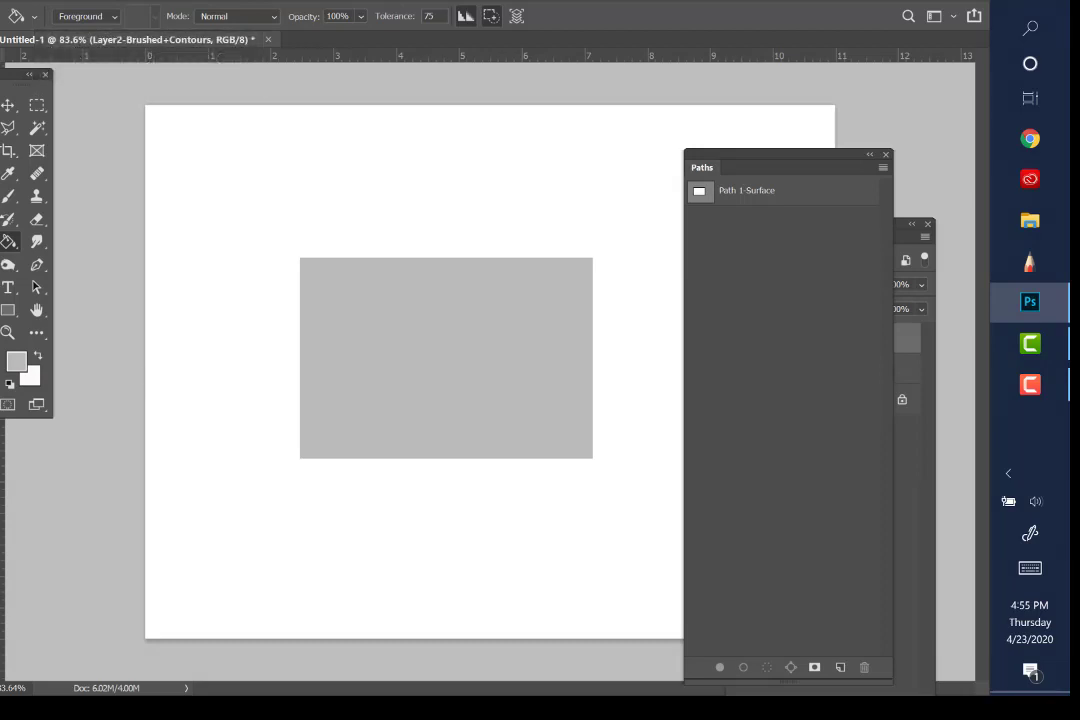
Set up the Burn tool with a soft 91 px brush at 0% hardness and 15% exposure.
click(8, 264)
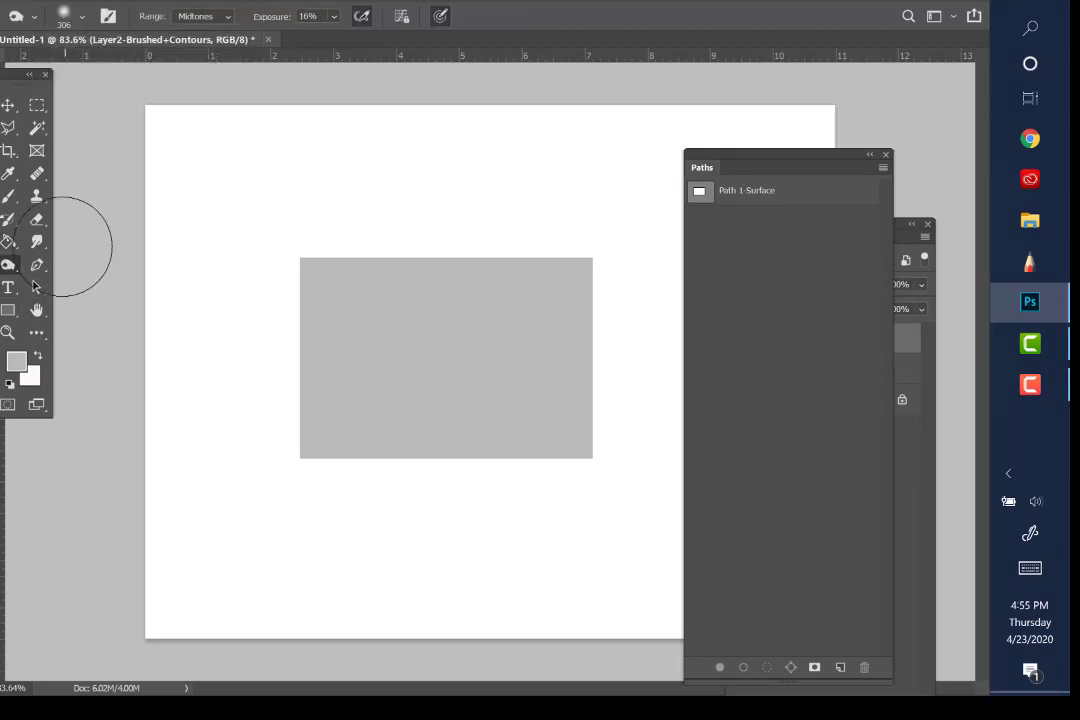
click(82, 17)
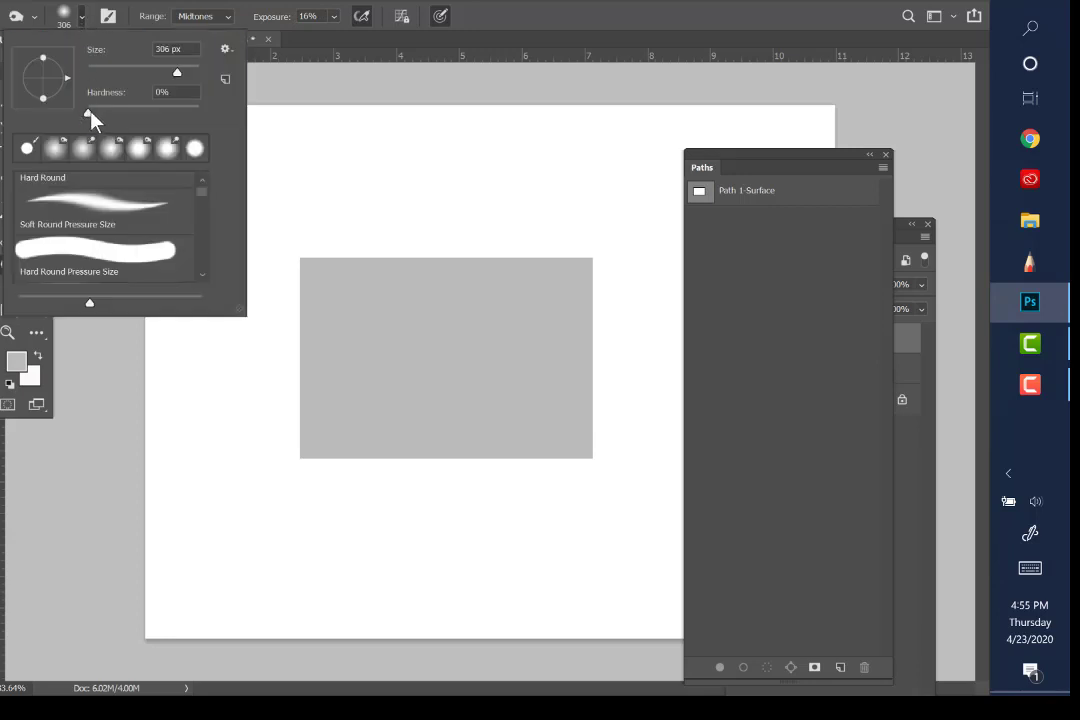
click(89, 113)
drag(113, 78, 120, 80)
drag(145, 70, 116, 72)
click(333, 22)
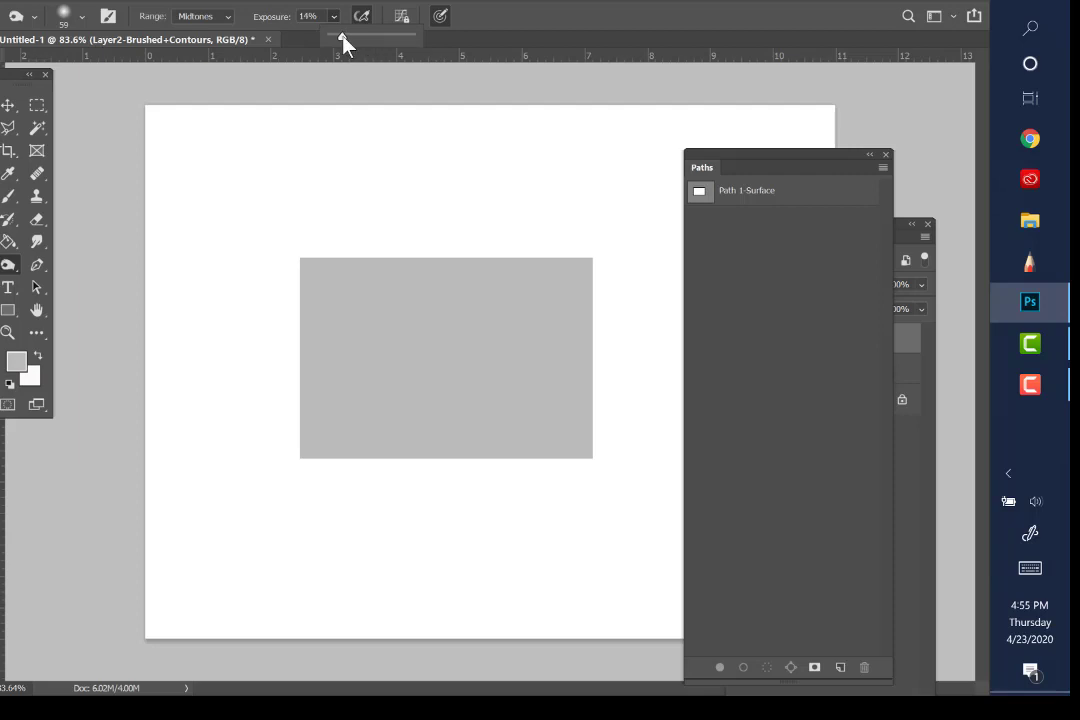
drag(345, 34, 342, 34)
click(85, 16)
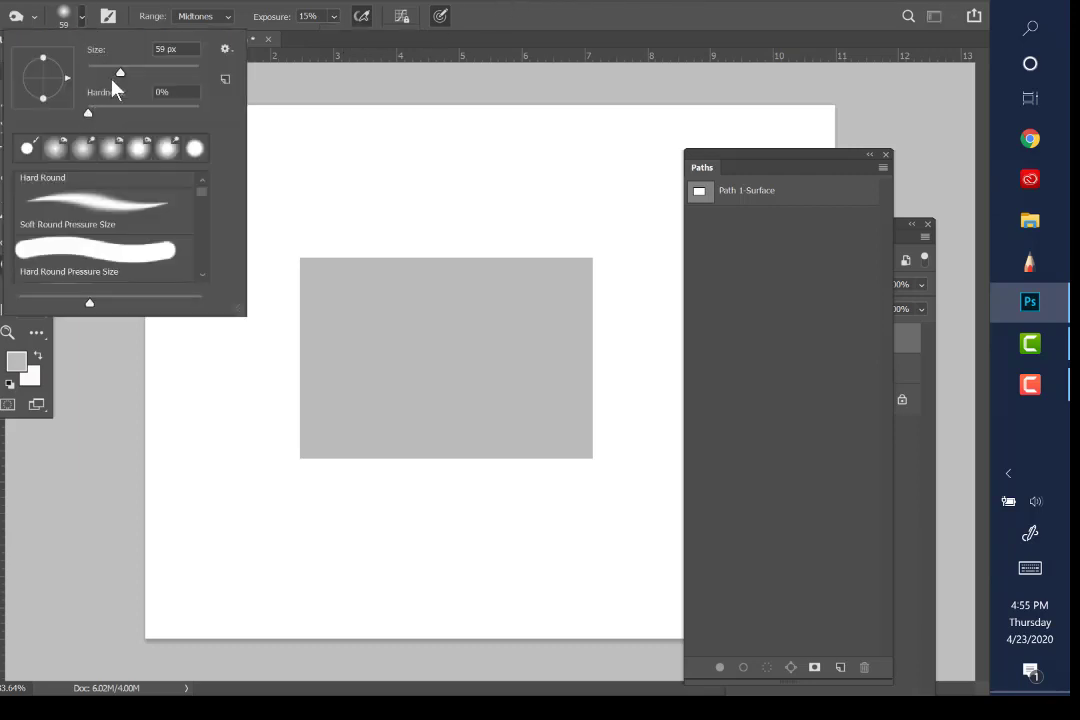
drag(120, 77, 148, 78)
click(485, 5)
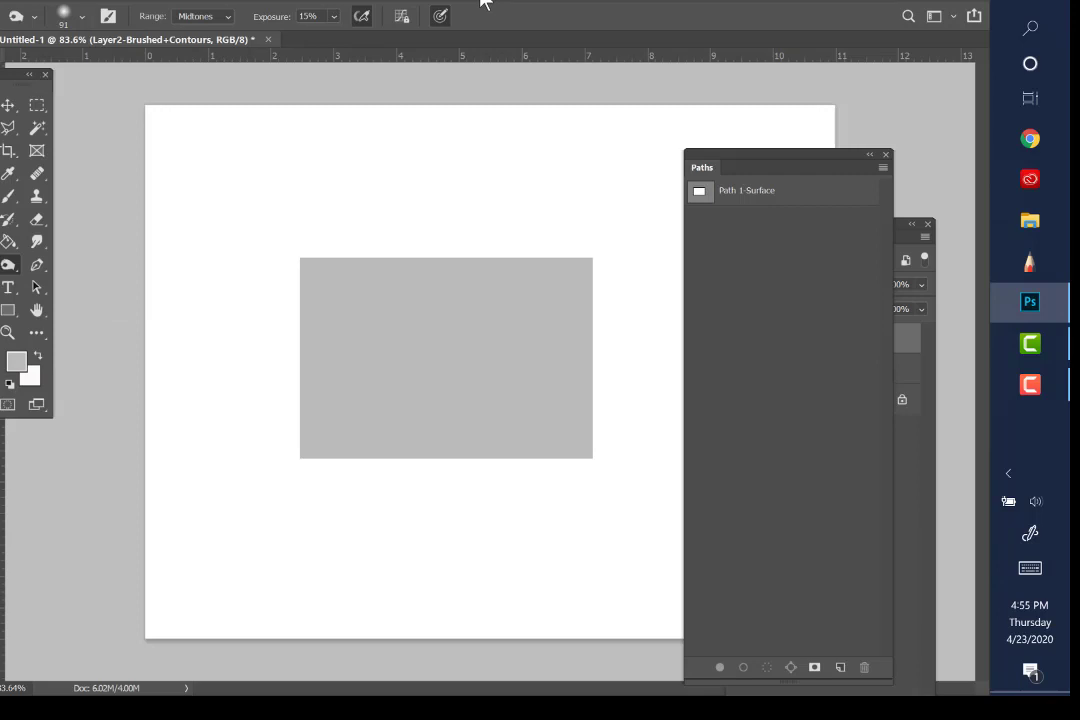
Burn a slightly rising dark contour across the middle of the grey rectangle and a faint horizontal shadow near its lower edge.
mouse_move(376, 352)
mouse_down()
mouse_move(583, 344)
mouse_move(285, 352)
mouse_move(599, 346)
mouse_move(308, 348)
mouse_move(554, 328)
mouse_move(451, 336)
mouse_move(603, 335)
mouse_move(454, 338)
mouse_move(578, 345)
mouse_move(415, 340)
mouse_move(564, 325)
mouse_move(537, 326)
mouse_move(279, 354)
mouse_move(586, 333)
mouse_move(288, 351)
mouse_move(593, 323)
mouse_move(519, 325)
mouse_move(610, 326)
mouse_move(354, 349)
mouse_move(545, 333)
mouse_move(374, 357)
mouse_up()
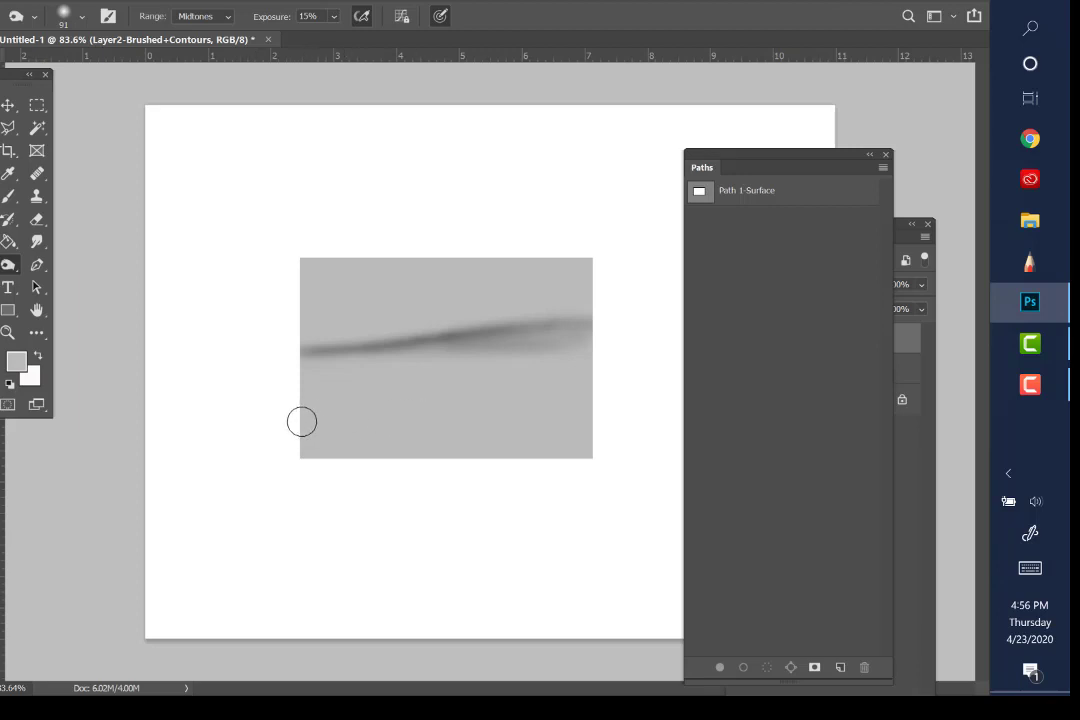
mouse_move(282, 429)
mouse_down()
mouse_move(556, 419)
mouse_move(298, 451)
mouse_move(584, 452)
mouse_move(309, 426)
mouse_move(488, 423)
mouse_move(289, 443)
mouse_move(574, 443)
mouse_move(278, 453)
mouse_move(578, 445)
mouse_move(315, 445)
mouse_move(557, 436)
mouse_move(287, 441)
mouse_move(566, 433)
mouse_move(287, 456)
mouse_move(609, 449)
mouse_move(271, 456)
mouse_move(614, 443)
mouse_move(357, 439)
mouse_move(541, 427)
mouse_move(494, 420)
mouse_move(605, 404)
mouse_up()
mouse_move(565, 318)
mouse_down()
mouse_move(603, 326)
mouse_move(455, 337)
mouse_up()
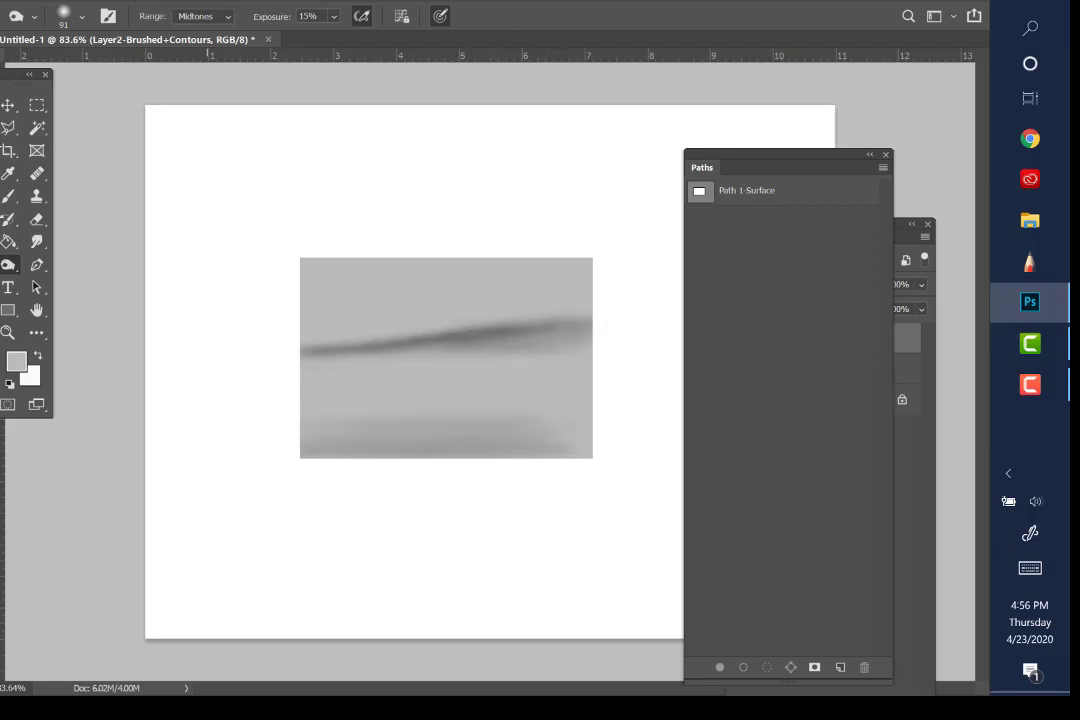
Enlarge the Burn brush to 152 px at 1% hardness and deepen the middle contour, widening its shadow toward the rectangle's right edge.
click(84, 17)
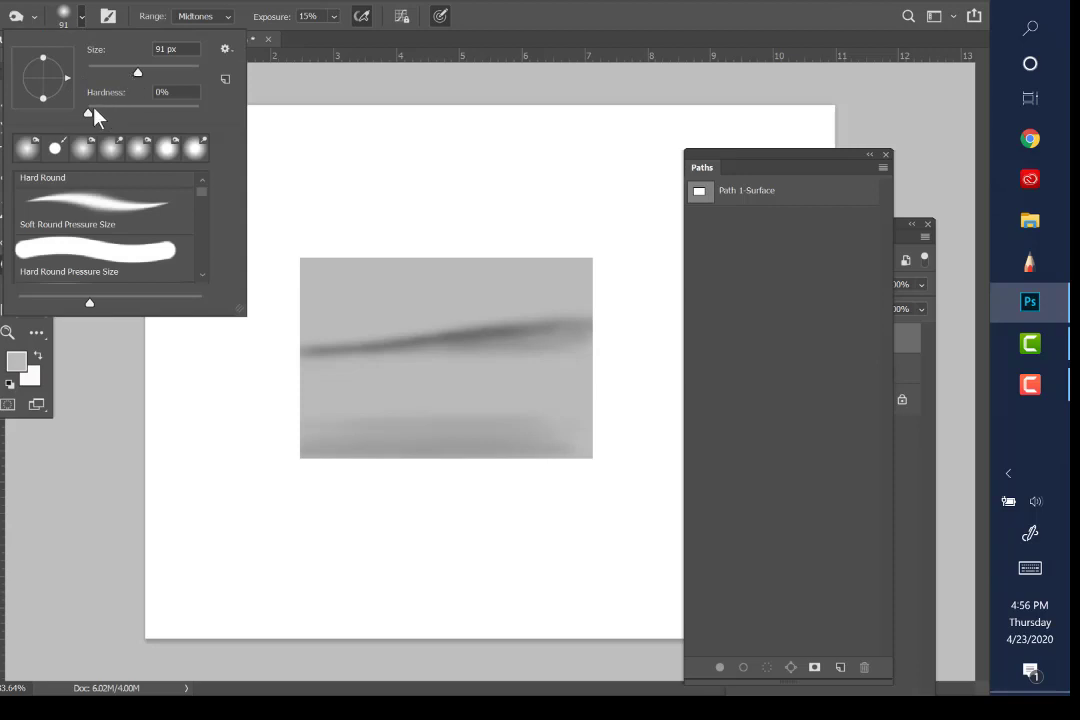
click(157, 72)
click(89, 113)
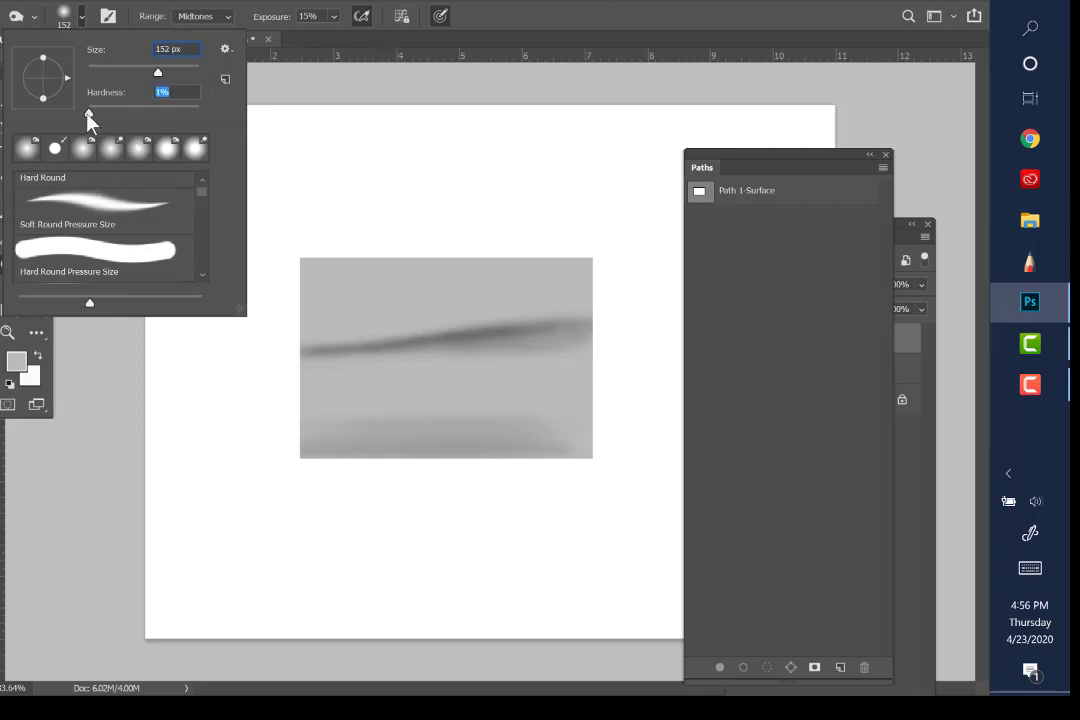
double_click(486, 2)
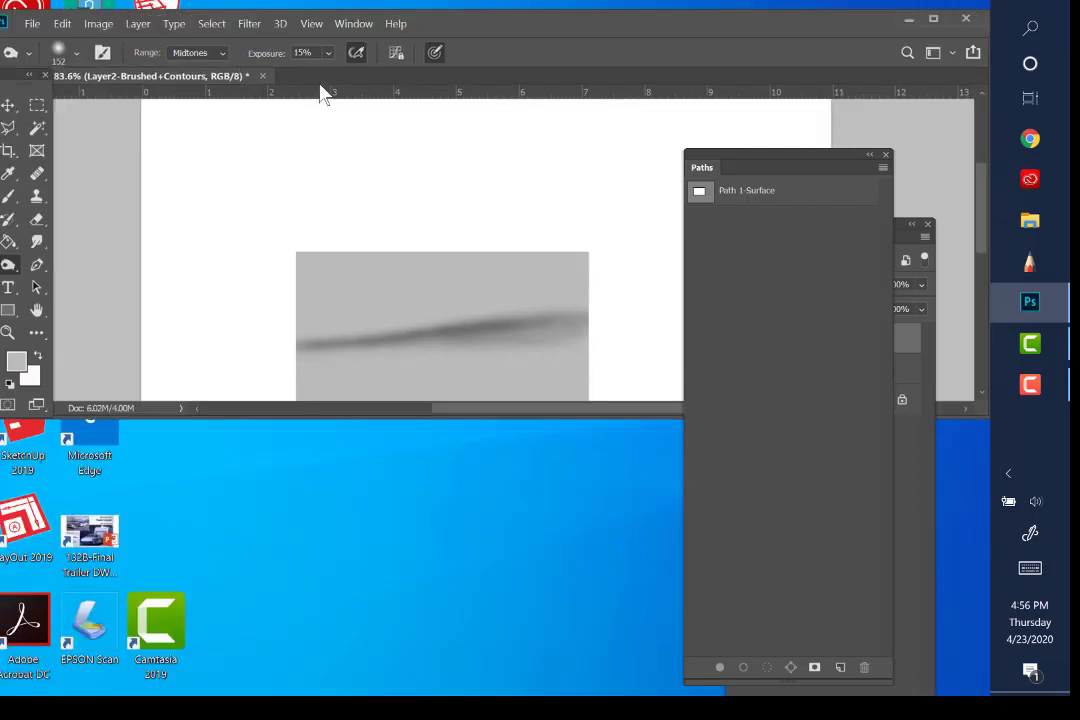
click(933, 18)
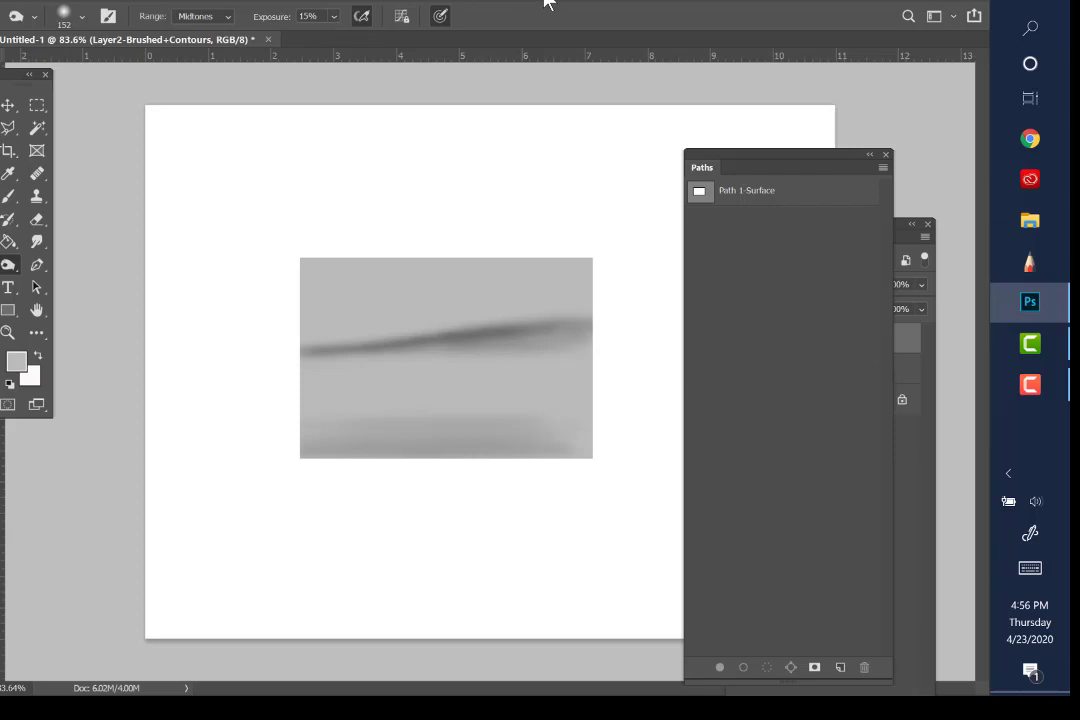
drag(318, 354, 601, 338)
mouse_move(534, 334)
mouse_down()
mouse_move(450, 342)
mouse_move(602, 330)
mouse_move(355, 356)
mouse_move(598, 330)
mouse_move(501, 331)
mouse_move(460, 336)
mouse_move(599, 347)
mouse_move(335, 360)
mouse_move(440, 346)
mouse_move(395, 361)
mouse_up()
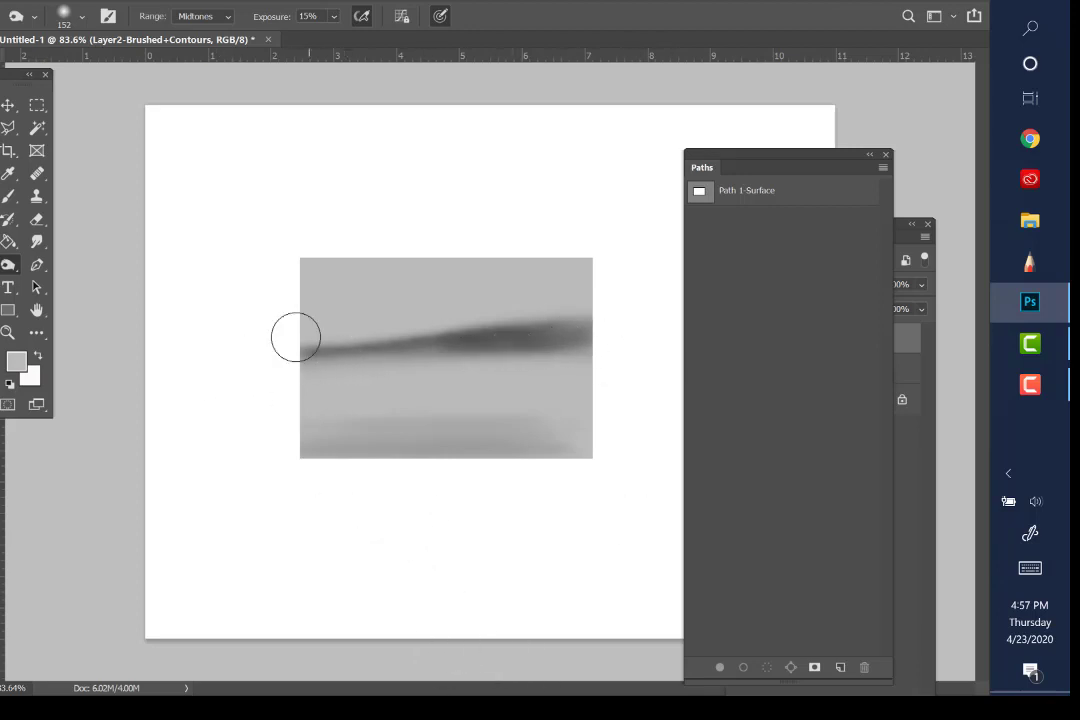
Dodge highlights with a 114 px brush at 15% exposure above the dark contour and in a horizontal band across the rectangle's lower part.
click(8, 264)
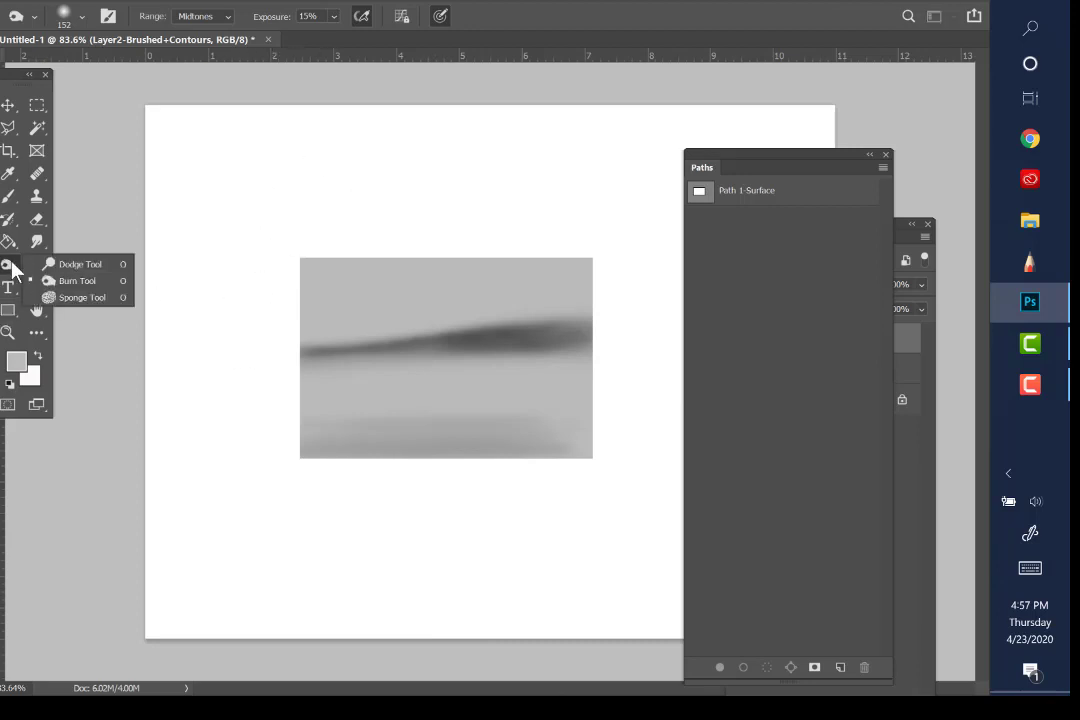
click(85, 266)
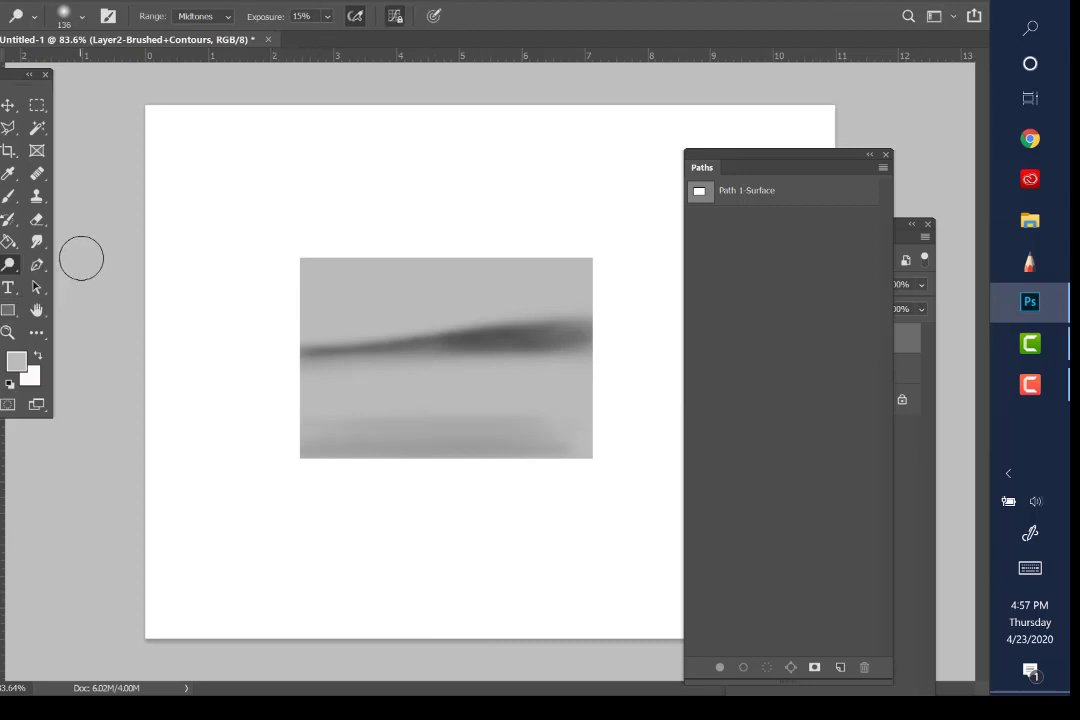
click(83, 17)
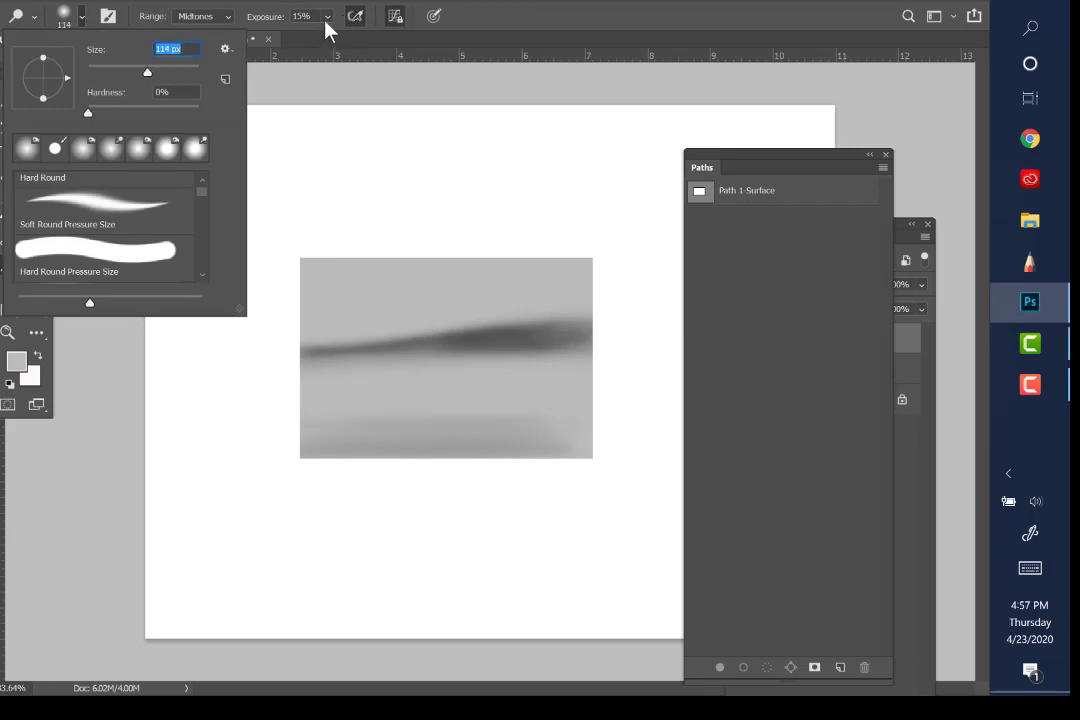
key(Return)
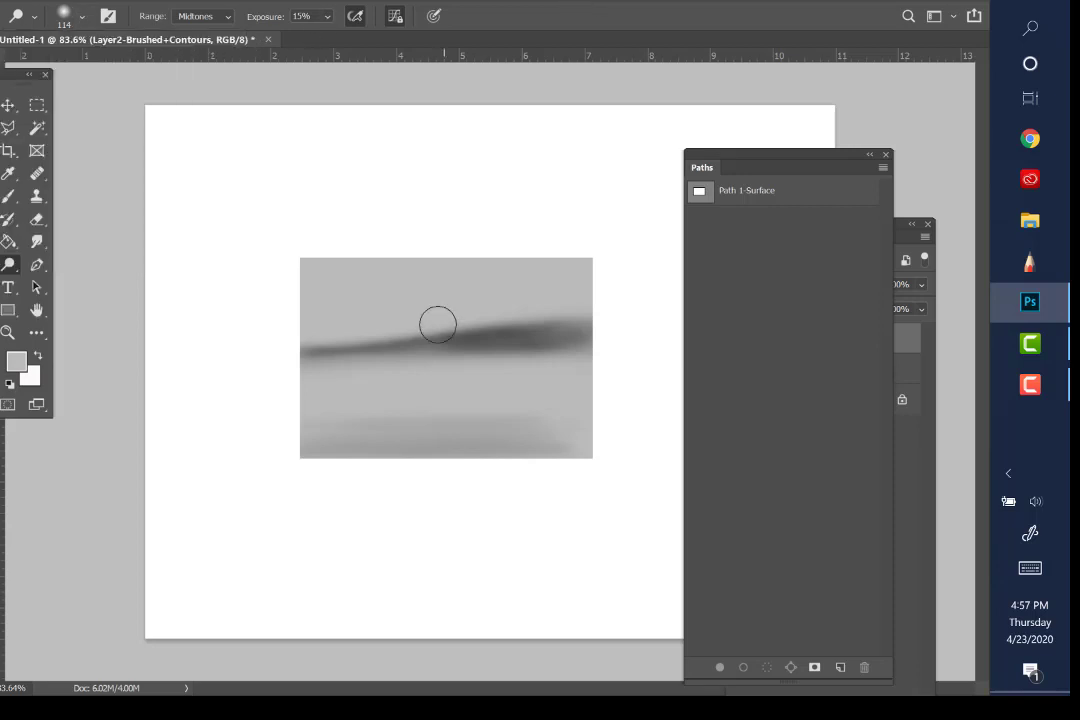
mouse_move(436, 320)
mouse_down()
mouse_move(525, 315)
mouse_move(392, 335)
mouse_move(588, 306)
mouse_move(321, 344)
mouse_move(599, 307)
mouse_move(266, 342)
mouse_move(615, 300)
mouse_move(392, 331)
mouse_move(514, 310)
mouse_move(473, 315)
mouse_move(620, 312)
mouse_move(444, 319)
mouse_move(569, 309)
mouse_move(453, 315)
mouse_move(240, 349)
mouse_move(423, 355)
mouse_move(416, 407)
mouse_move(323, 419)
mouse_move(304, 417)
mouse_move(434, 356)
mouse_move(459, 324)
mouse_move(435, 385)
mouse_move(469, 324)
mouse_move(455, 325)
mouse_move(420, 376)
mouse_move(288, 420)
mouse_move(560, 406)
mouse_move(310, 435)
mouse_move(598, 431)
mouse_move(276, 452)
mouse_move(584, 438)
mouse_move(326, 438)
mouse_move(395, 420)
mouse_move(322, 418)
mouse_move(580, 406)
mouse_move(294, 414)
mouse_move(607, 400)
mouse_move(417, 412)
mouse_move(603, 402)
mouse_move(292, 410)
mouse_move(606, 404)
mouse_move(275, 405)
mouse_move(374, 415)
mouse_move(617, 403)
mouse_move(301, 412)
mouse_move(304, 424)
mouse_move(673, 404)
mouse_move(518, 301)
mouse_move(620, 297)
mouse_move(212, 357)
mouse_move(304, 358)
mouse_up()
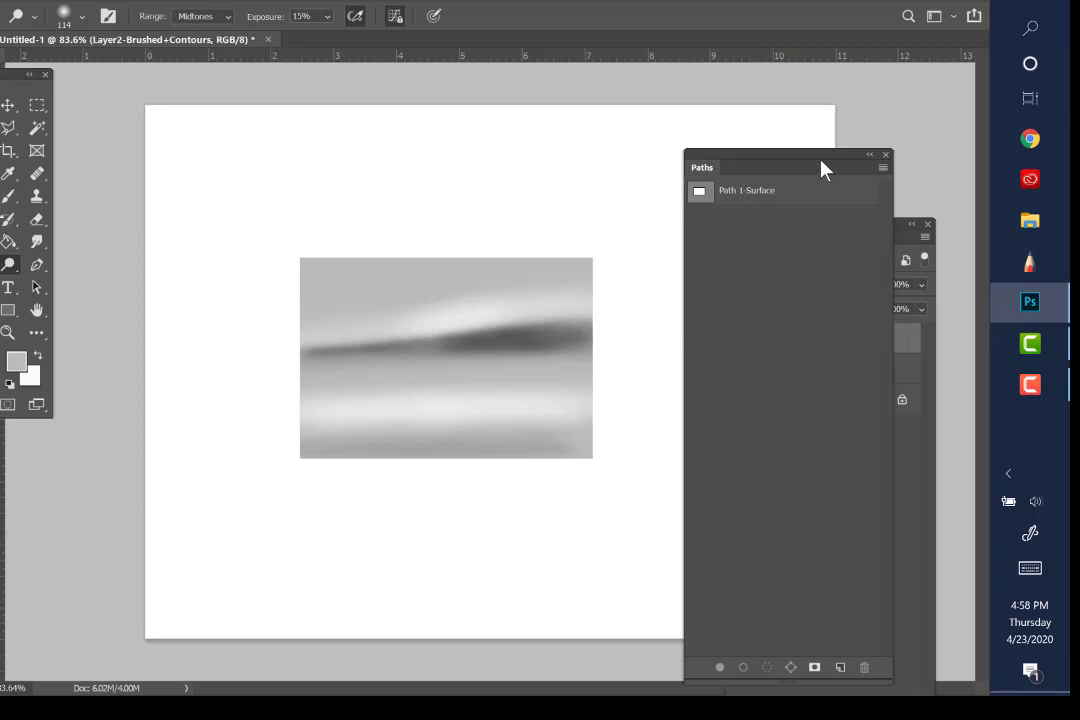
Apply Add Noise to the Layer2-Brushed+Contours layer with an amount of 72.13%, Uniform distribution and Monochromatic.
drag(825, 169, 840, 440)
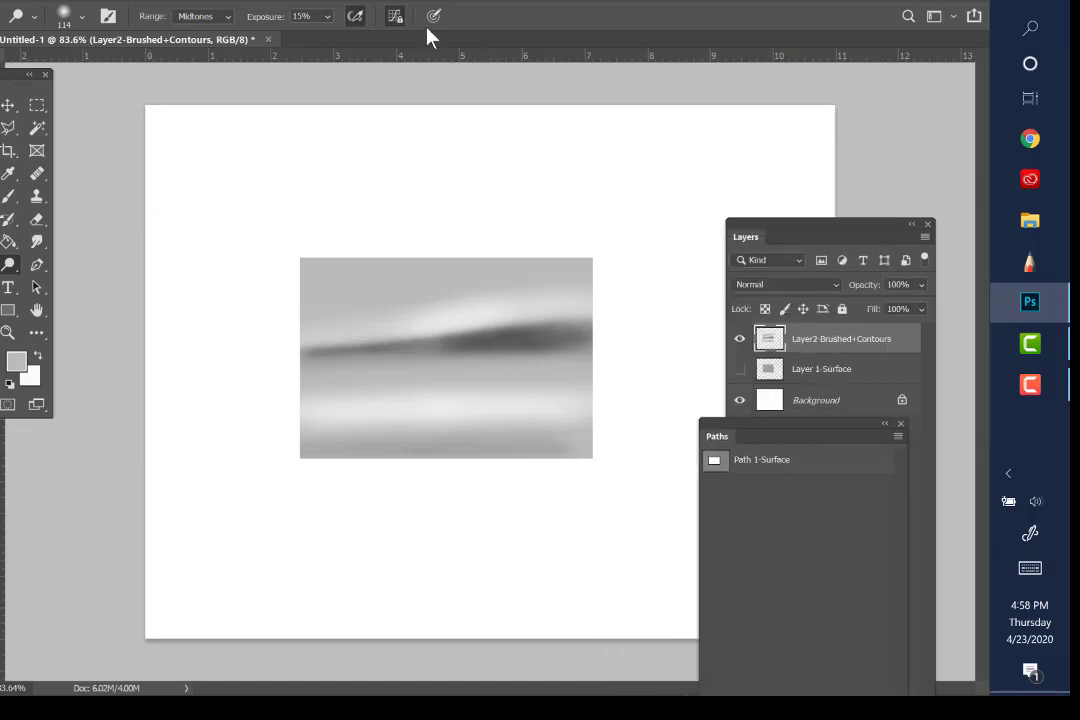
click(257, 2)
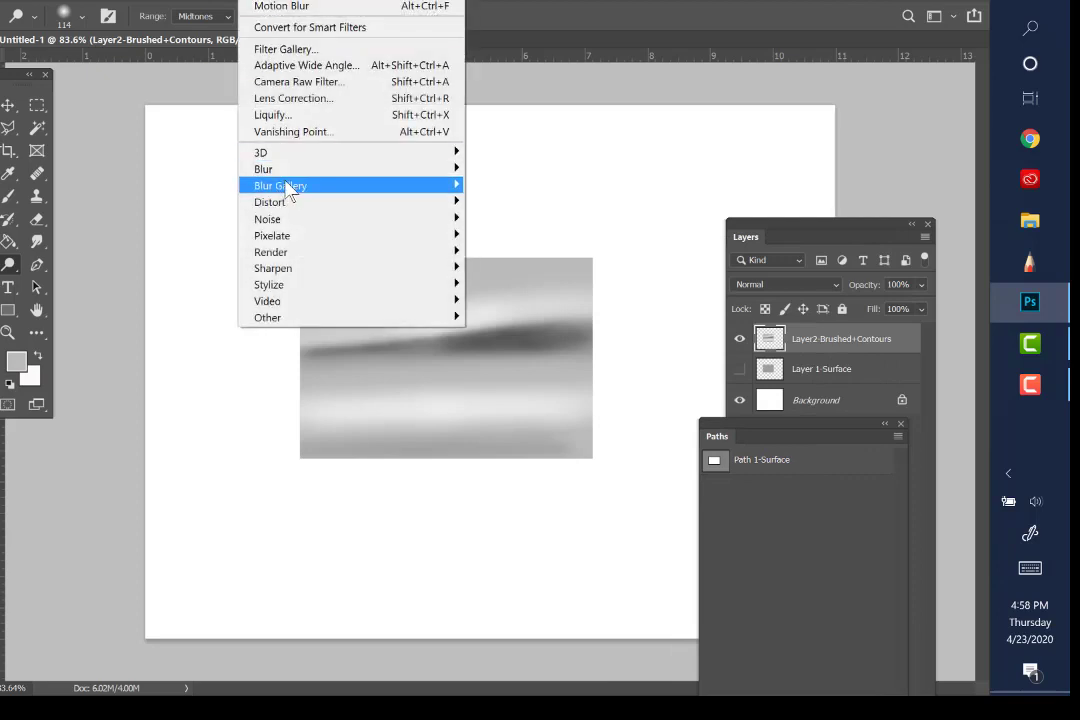
mouse_move(276, 226)
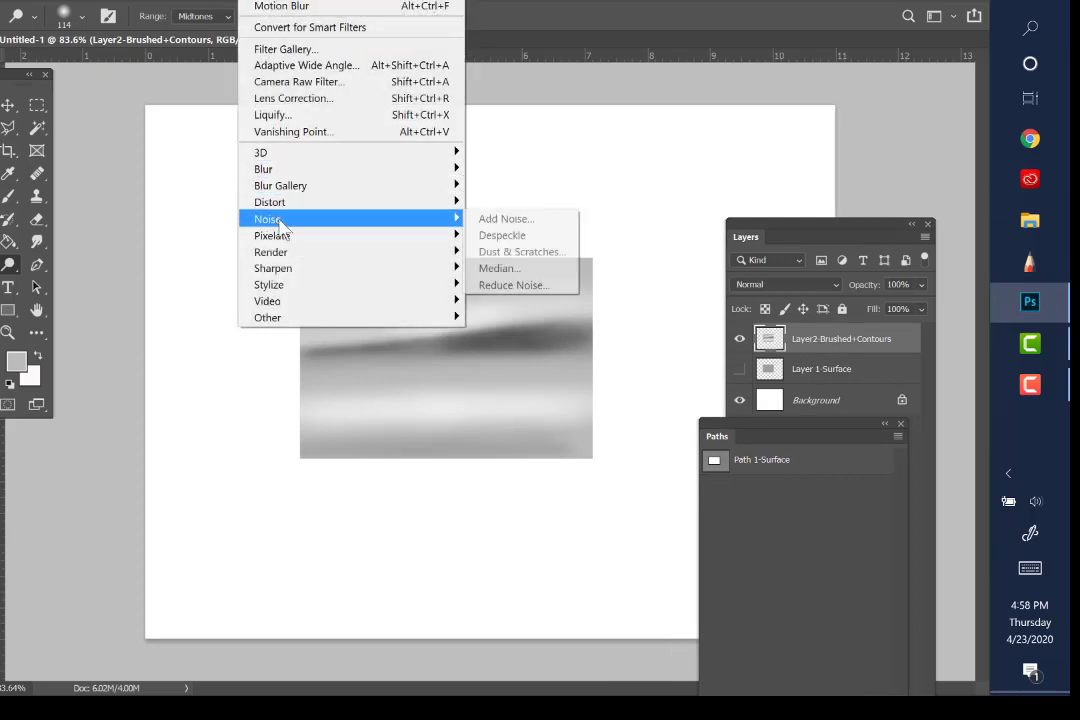
click(511, 220)
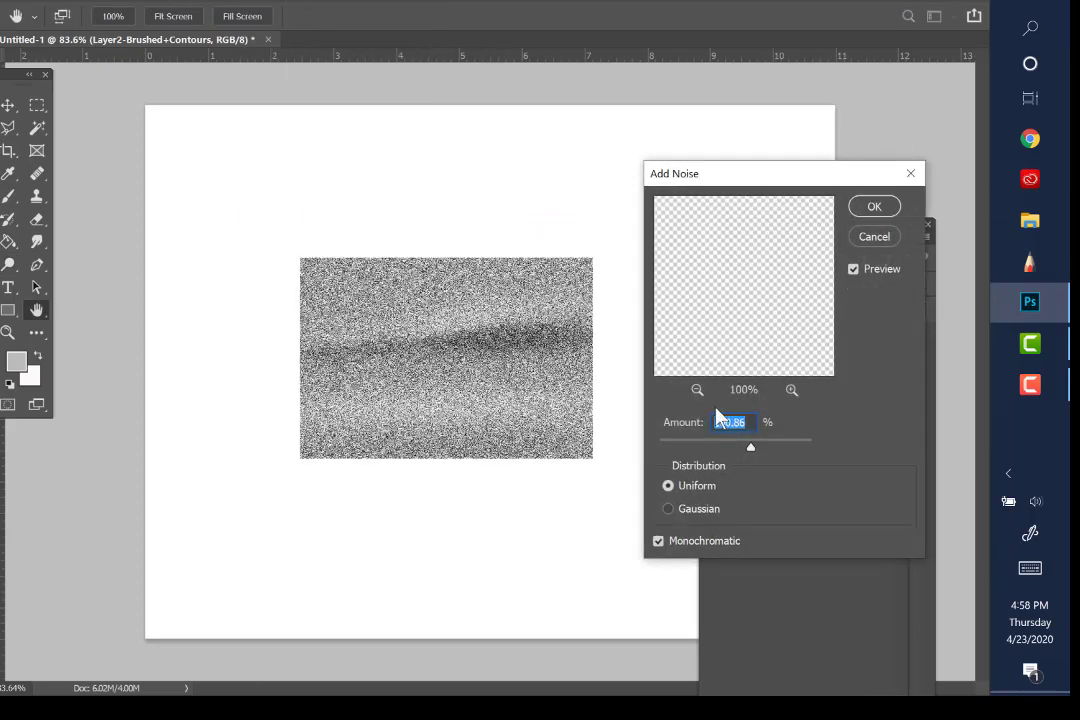
drag(733, 447, 724, 449)
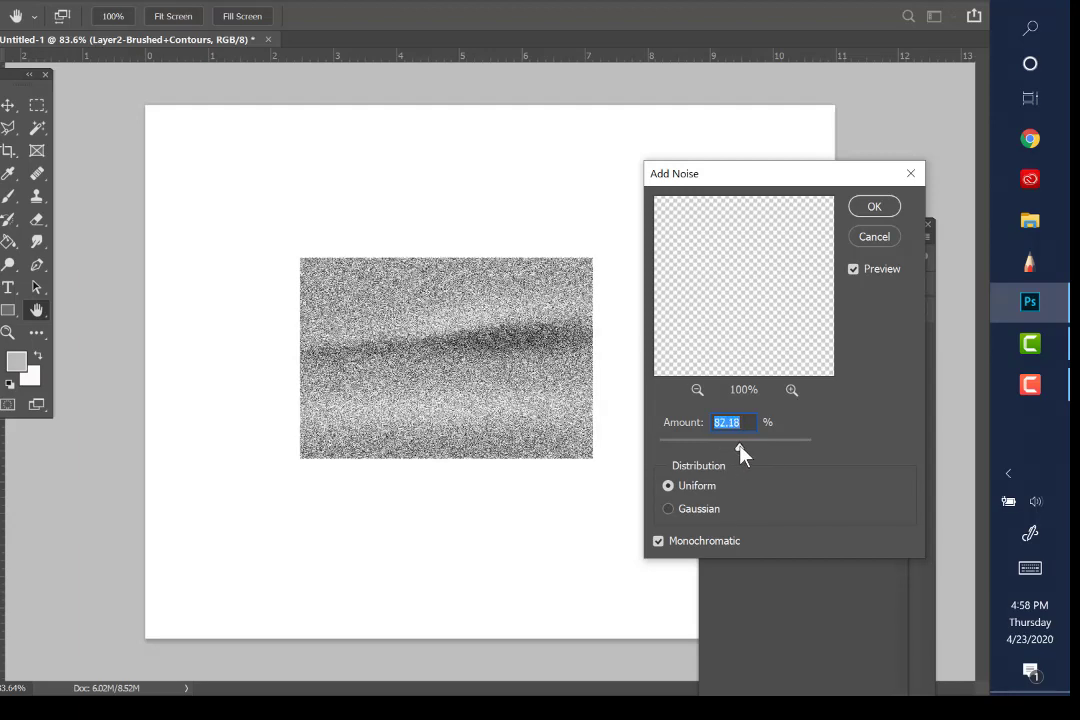
drag(741, 455, 731, 452)
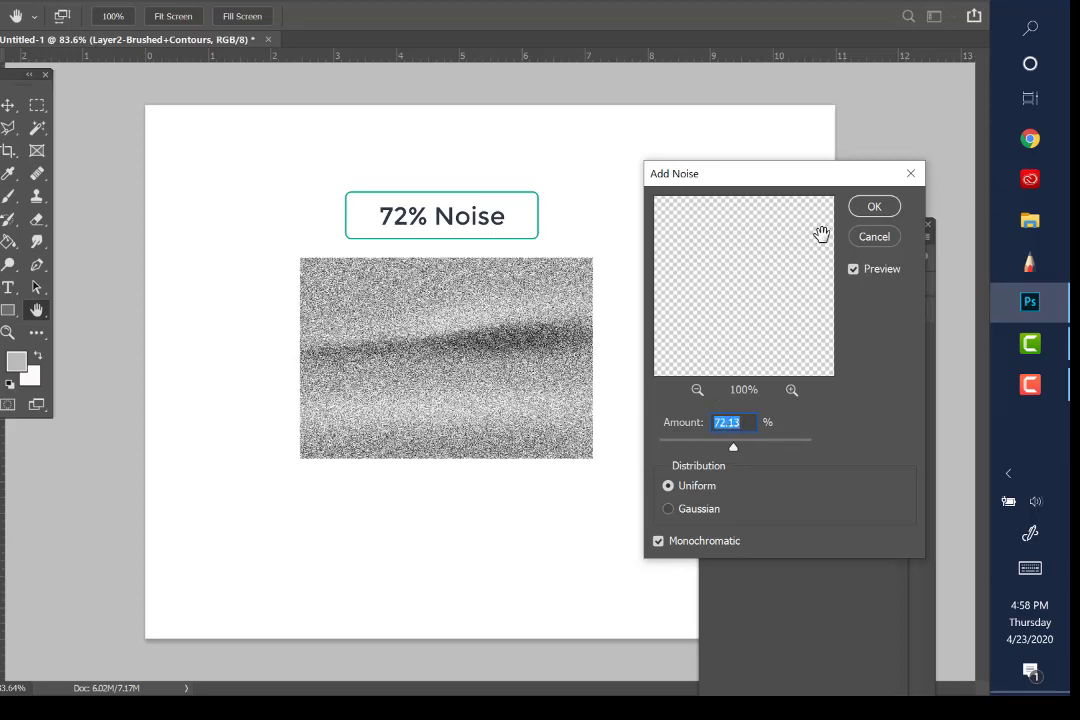
click(866, 207)
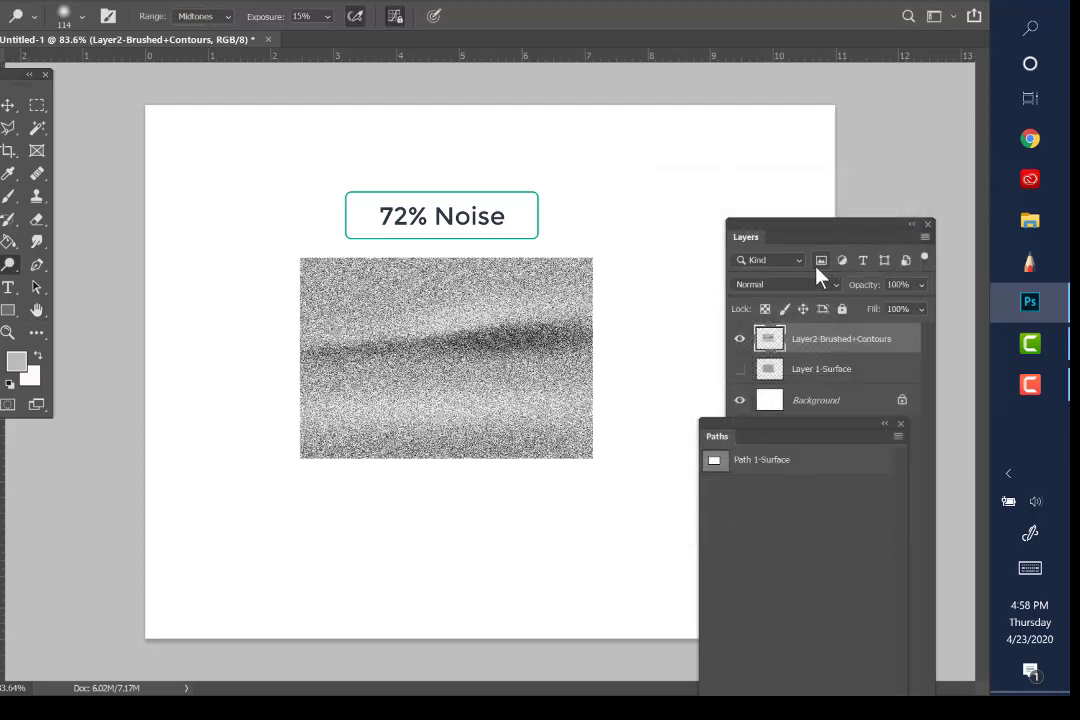
Apply a Motion Blur with an angle of -2° and a distance of 71 pixels to streak the noise horizontally.
click(253, 3)
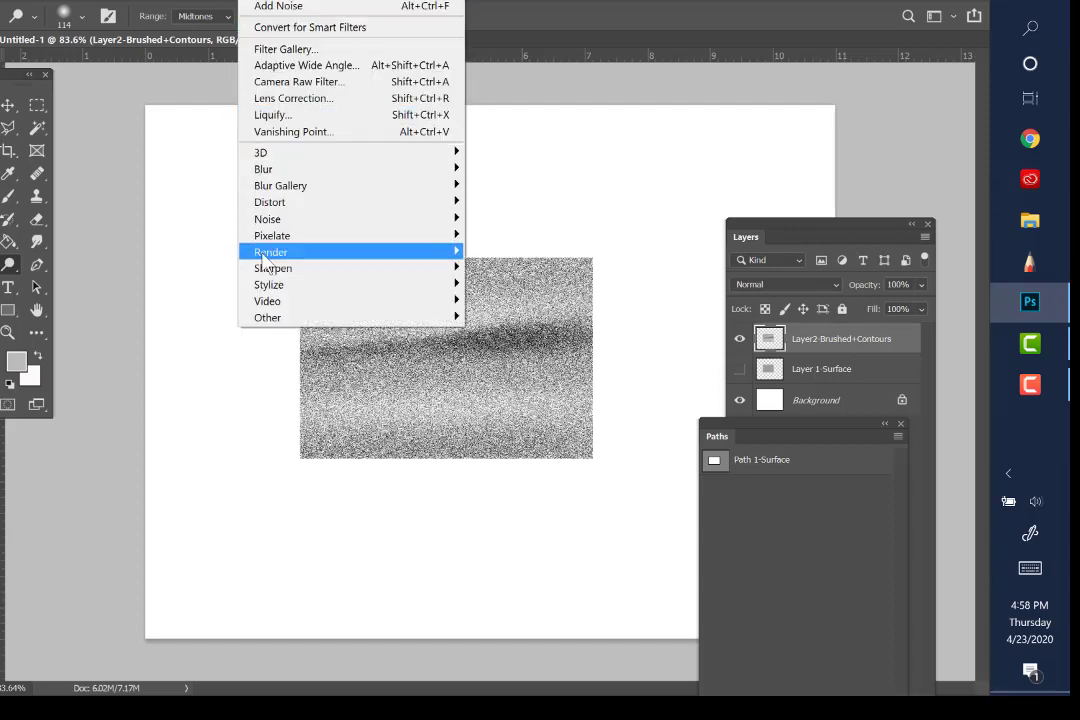
mouse_move(264, 256)
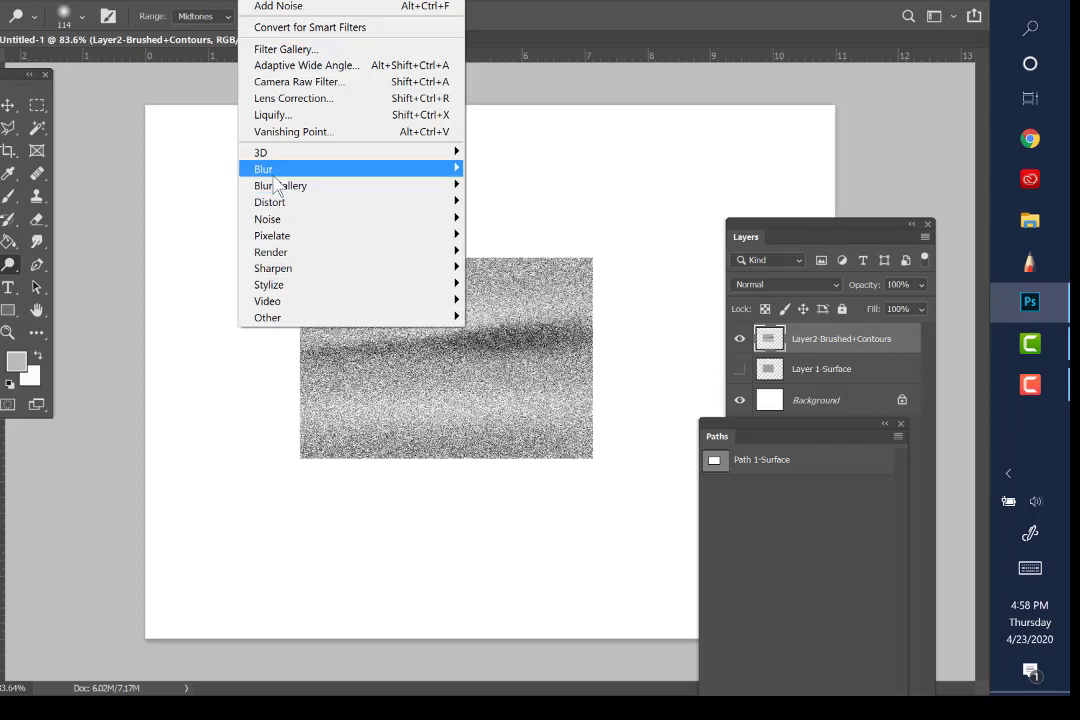
mouse_move(290, 169)
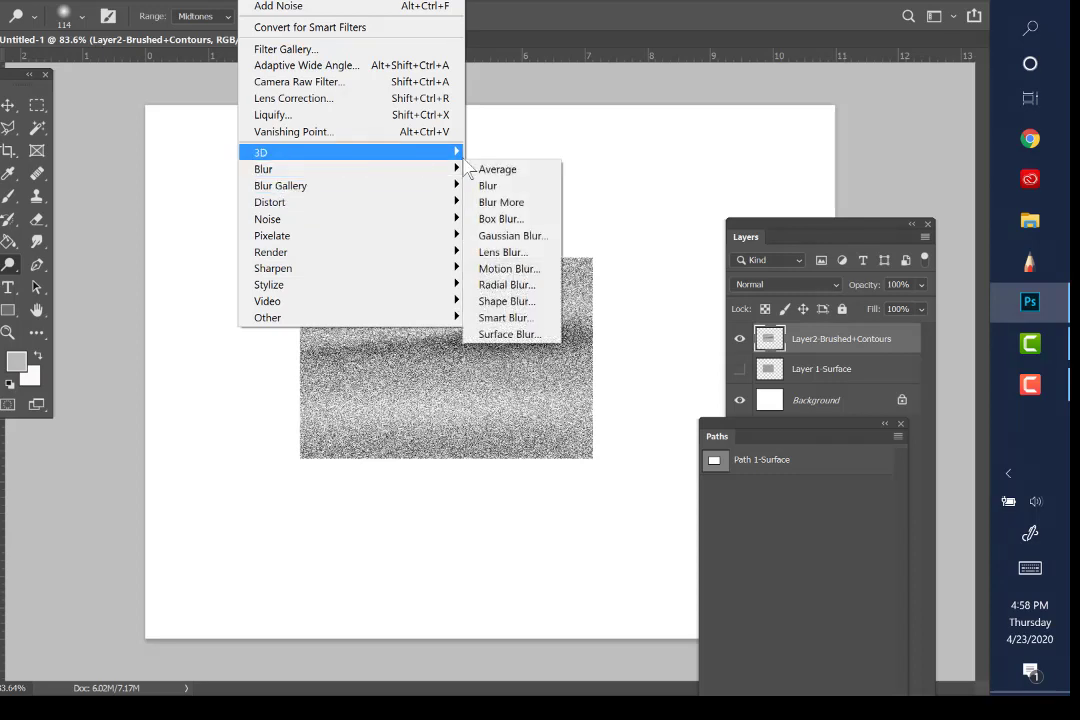
click(500, 270)
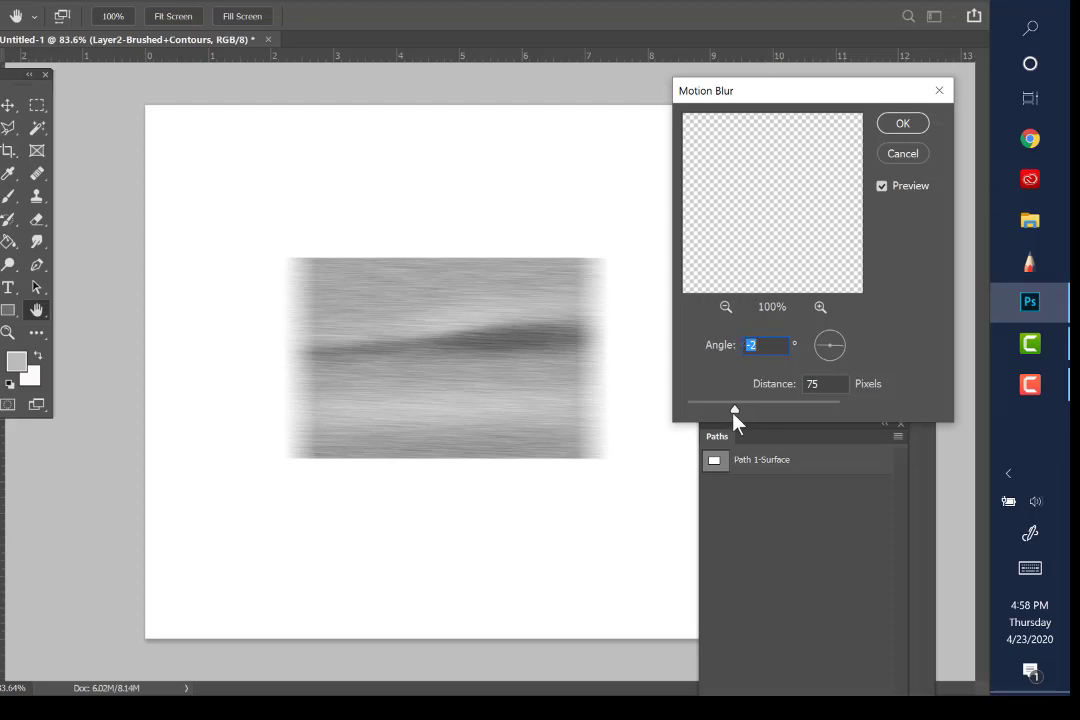
mouse_move(735, 418)
mouse_down()
mouse_move(699, 414)
mouse_move(716, 414)
mouse_up()
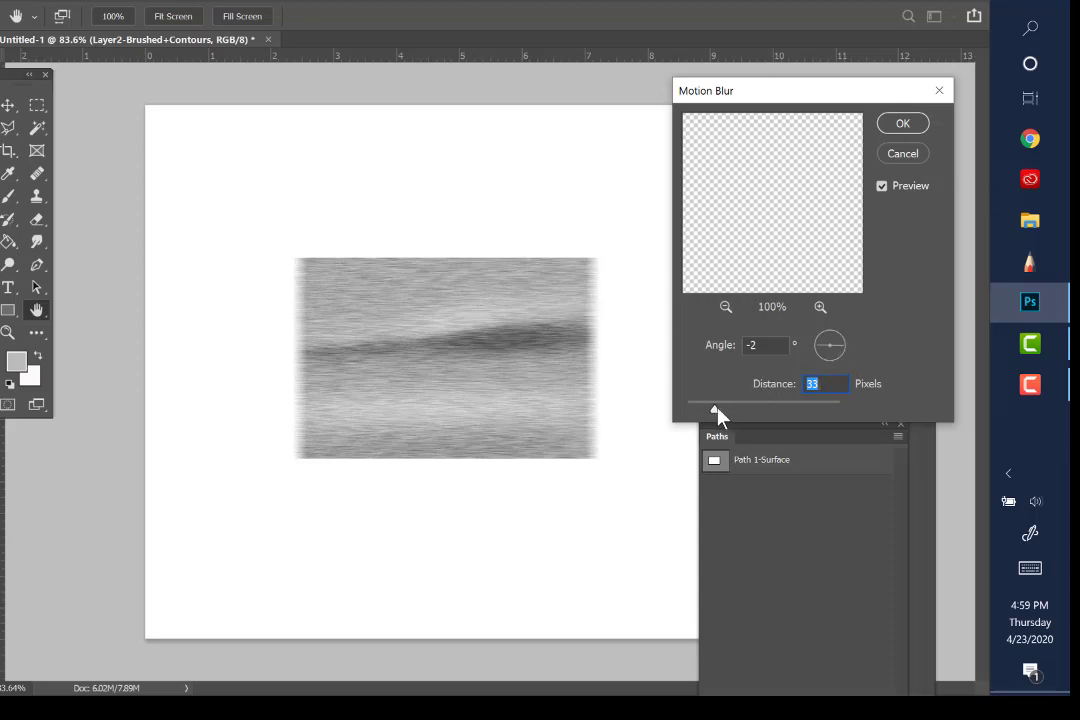
mouse_move(718, 415)
mouse_down()
mouse_move(745, 412)
mouse_move(734, 410)
mouse_up()
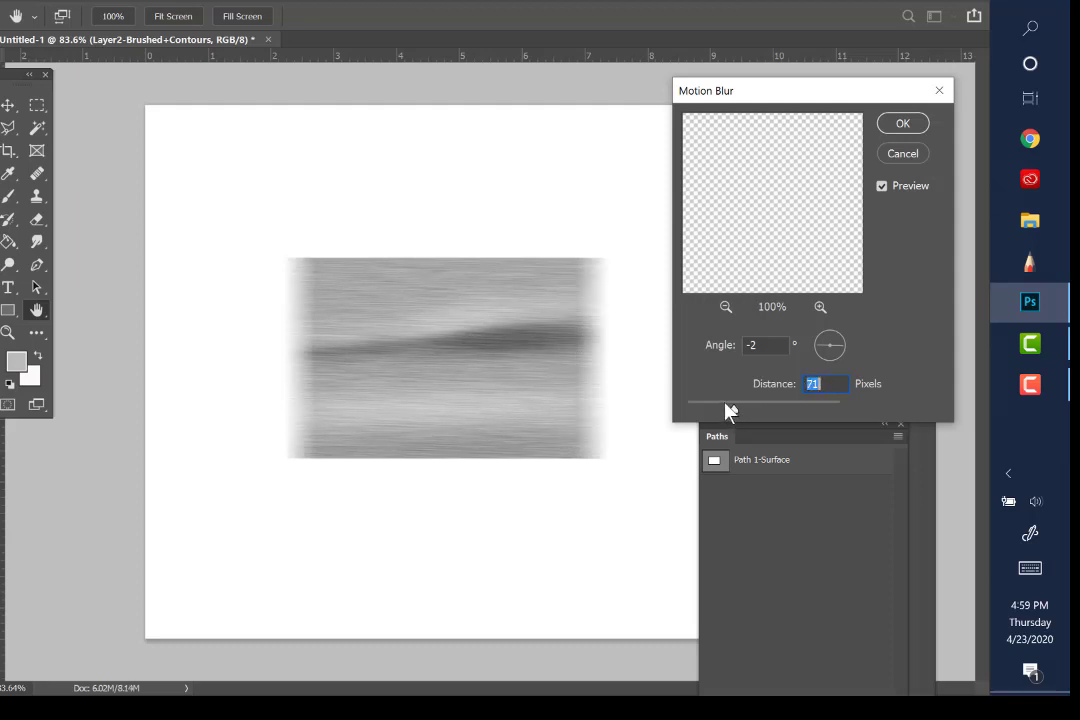
click(900, 124)
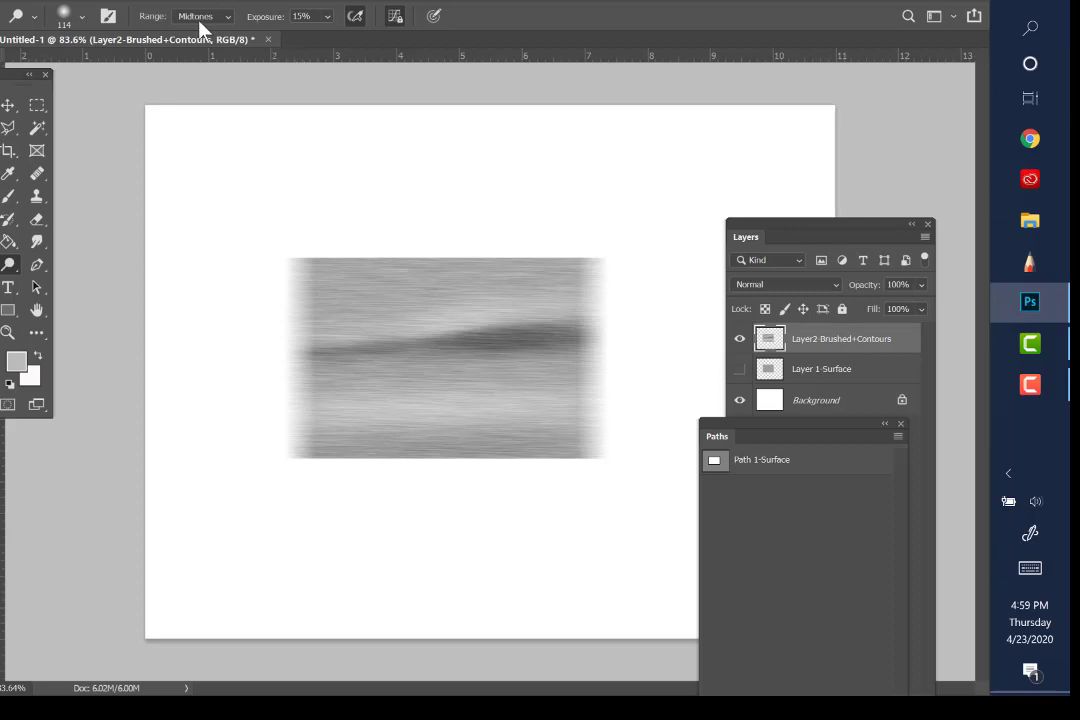
Stretch the blurred layer horizontally beyond both sides to 112.58% width with Free Transform, keeping its height at 100%.
click(68, 5)
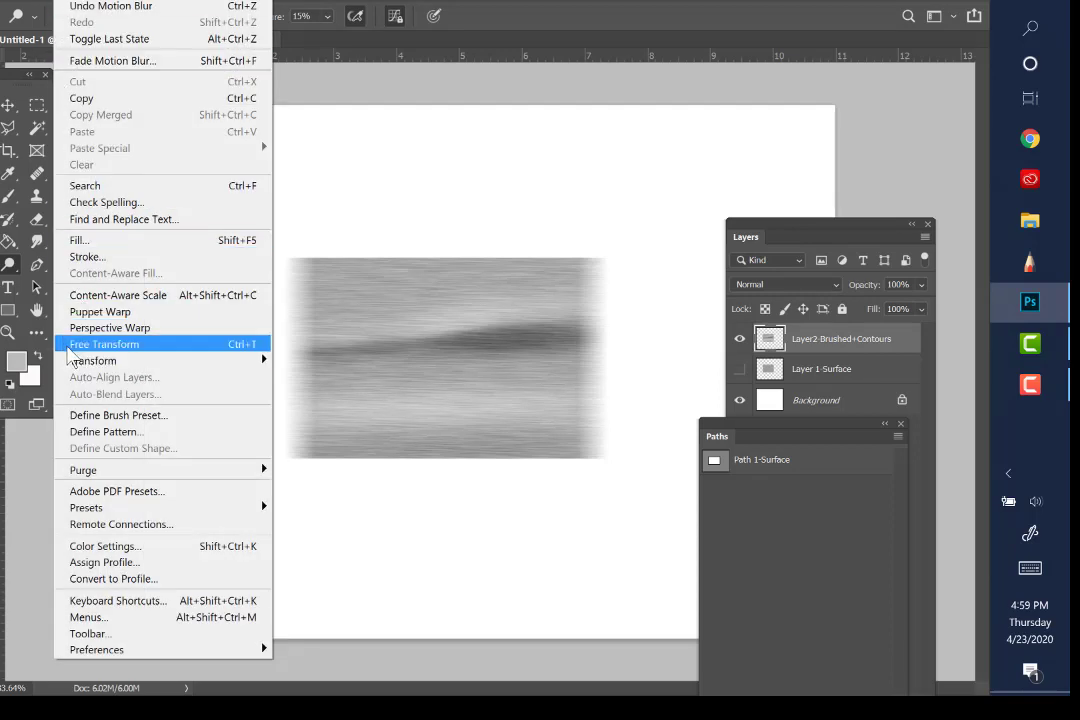
click(75, 345)
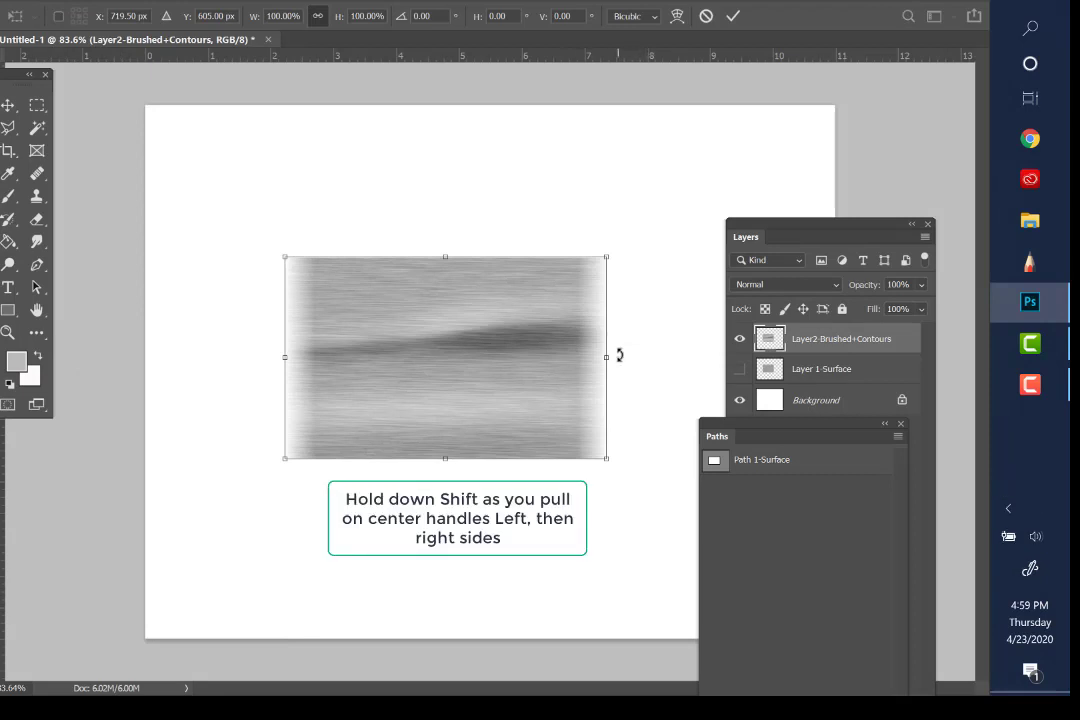
drag(607, 355, 630, 357)
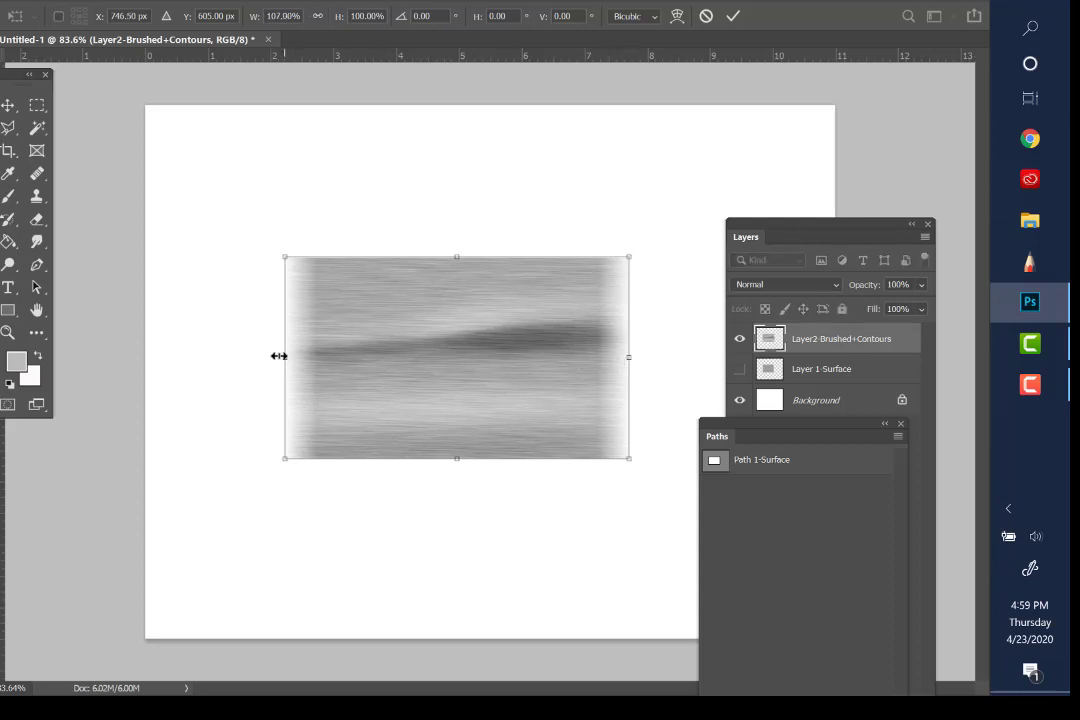
drag(279, 357, 267, 357)
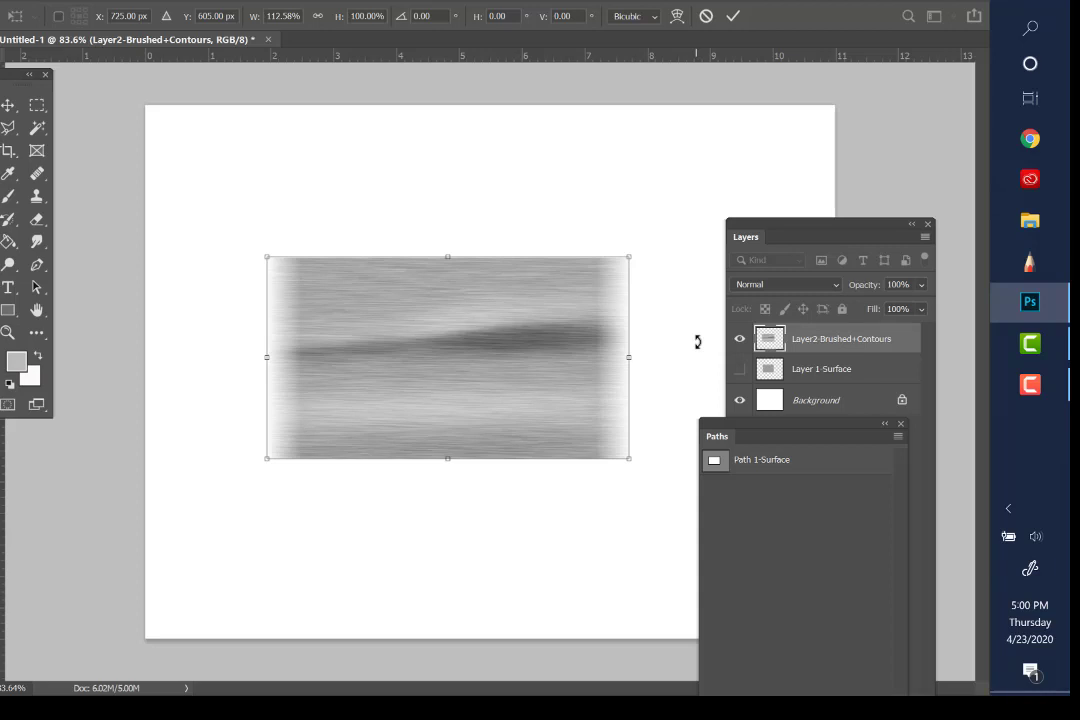
Trim the stretched layer to Path 1-Surface by deleting everything outside the path's selection, and deselect.
click(38, 106)
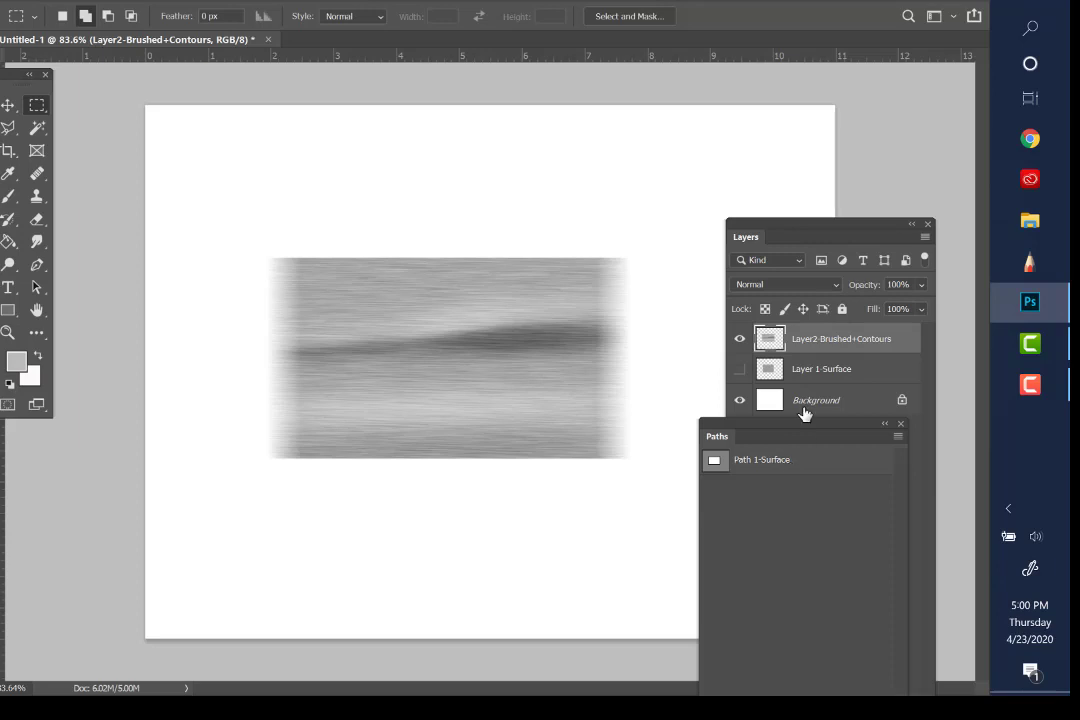
drag(797, 432, 792, 138)
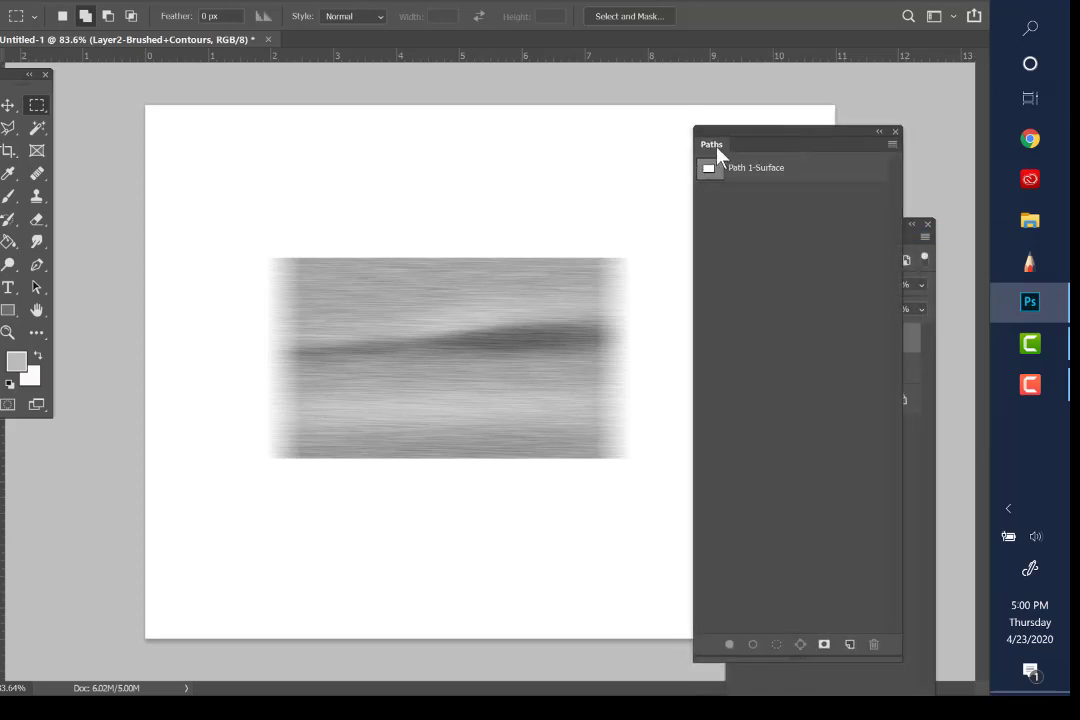
click(776, 178)
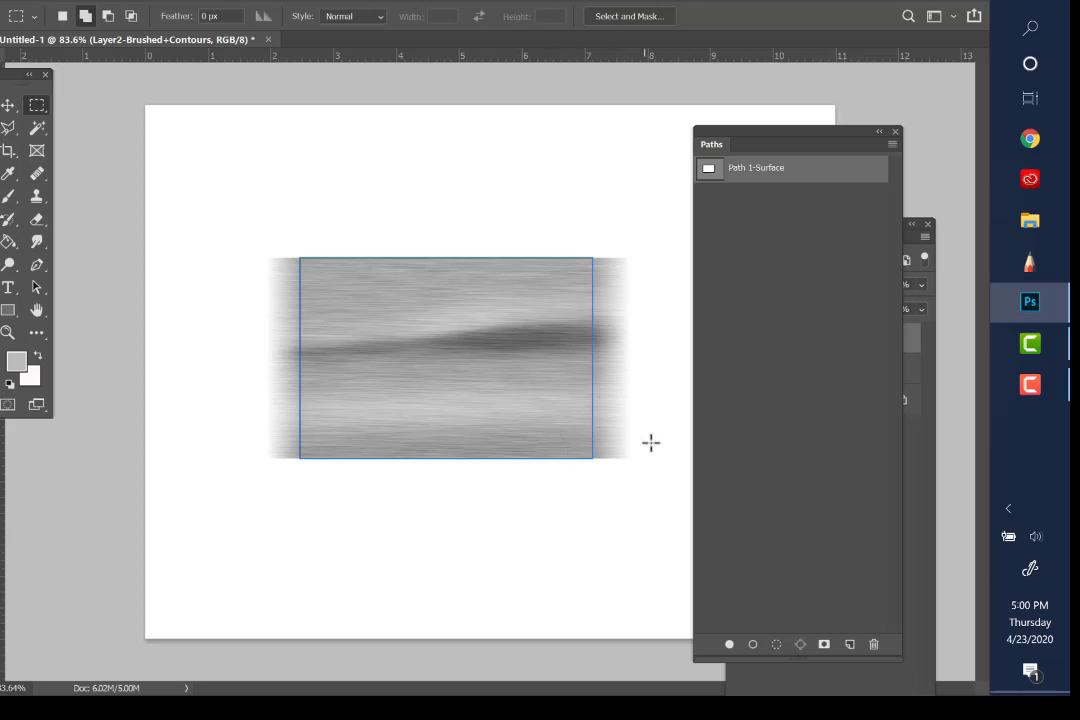
click(778, 650)
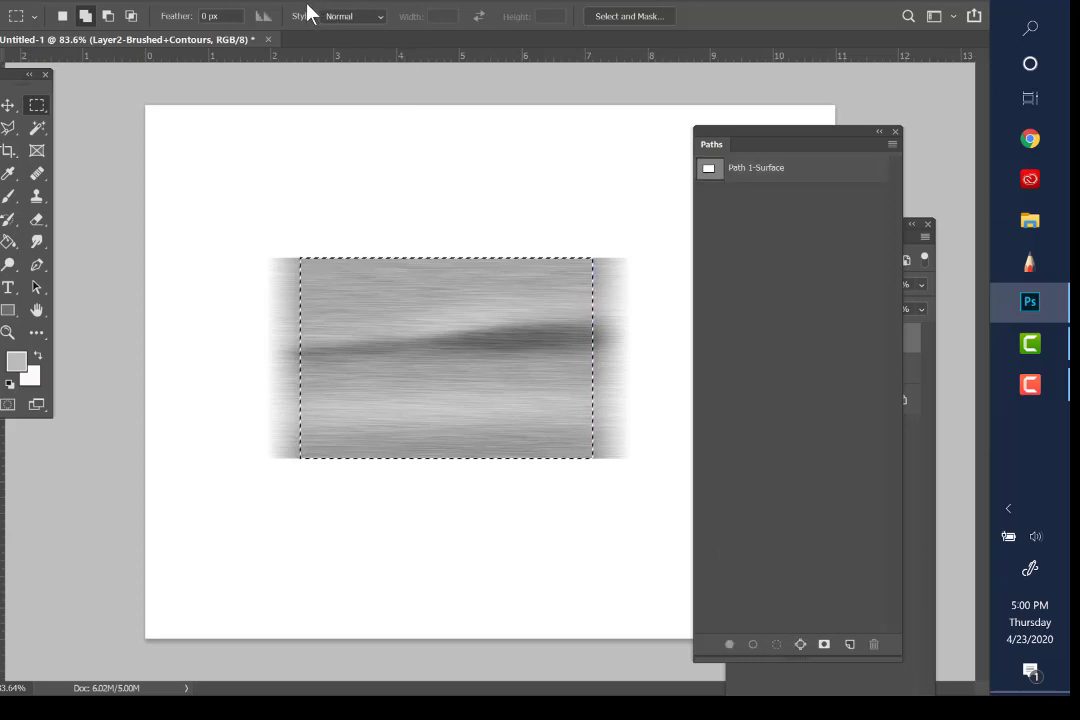
click(233, 3)
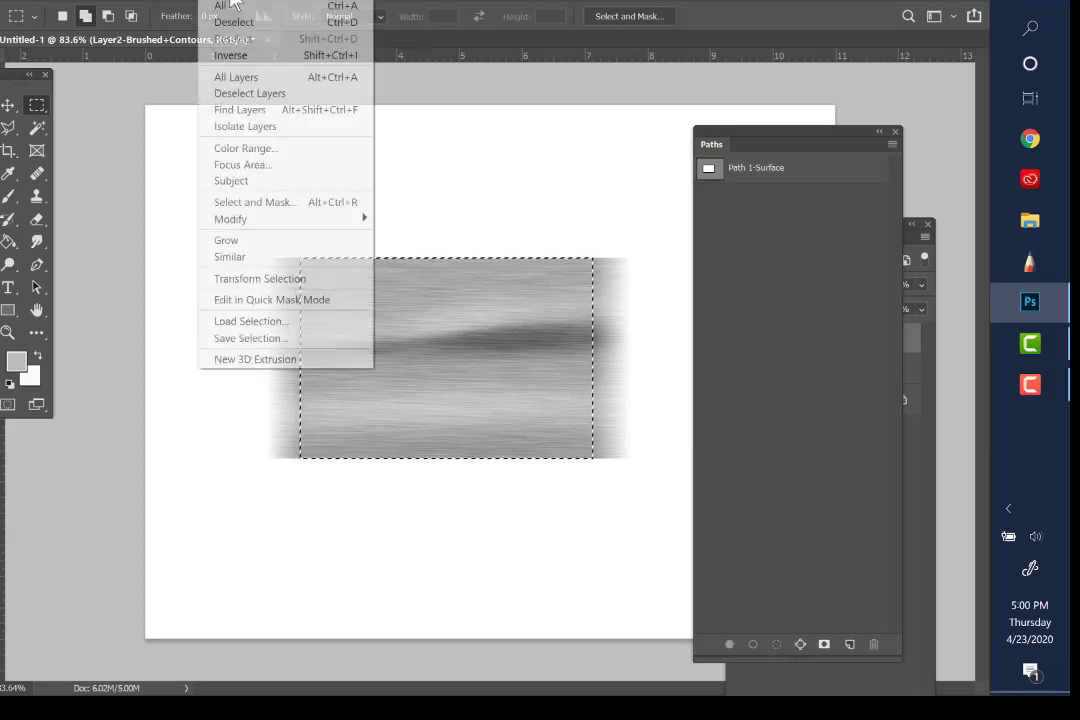
click(230, 56)
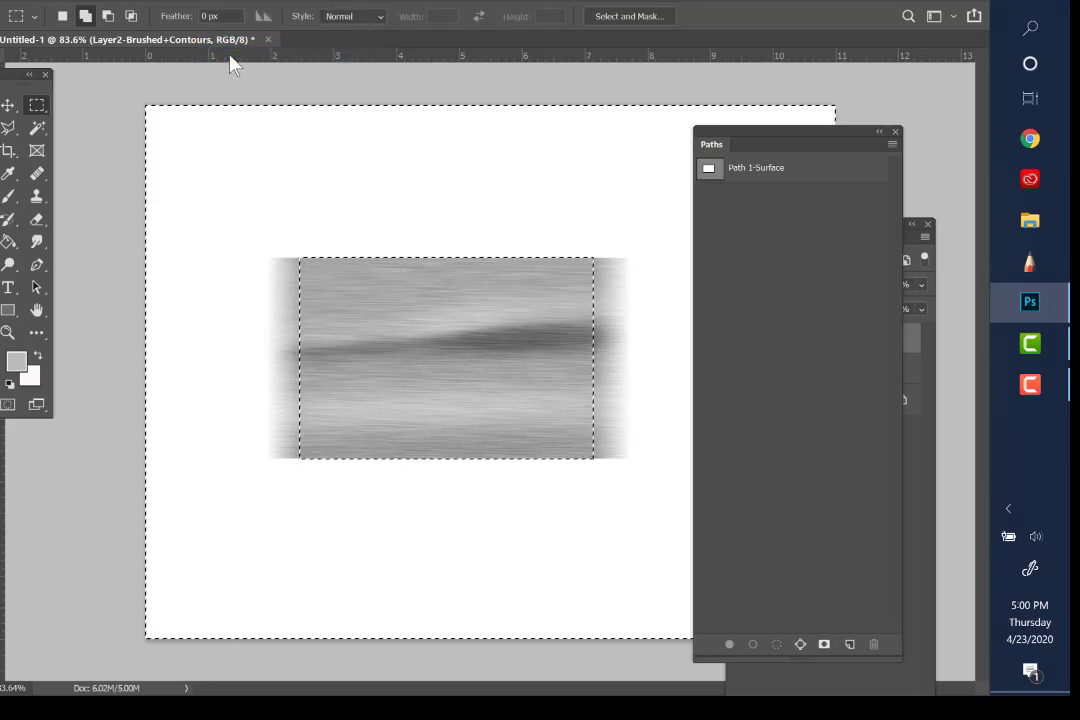
key(Delete)
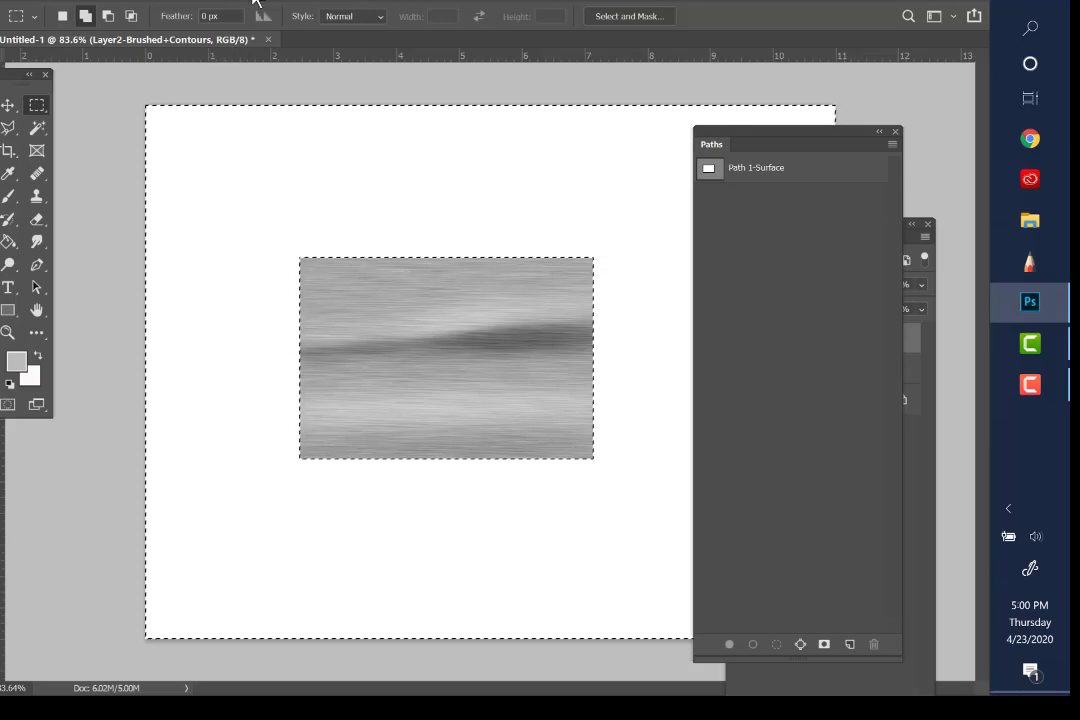
click(222, 5)
click(229, 24)
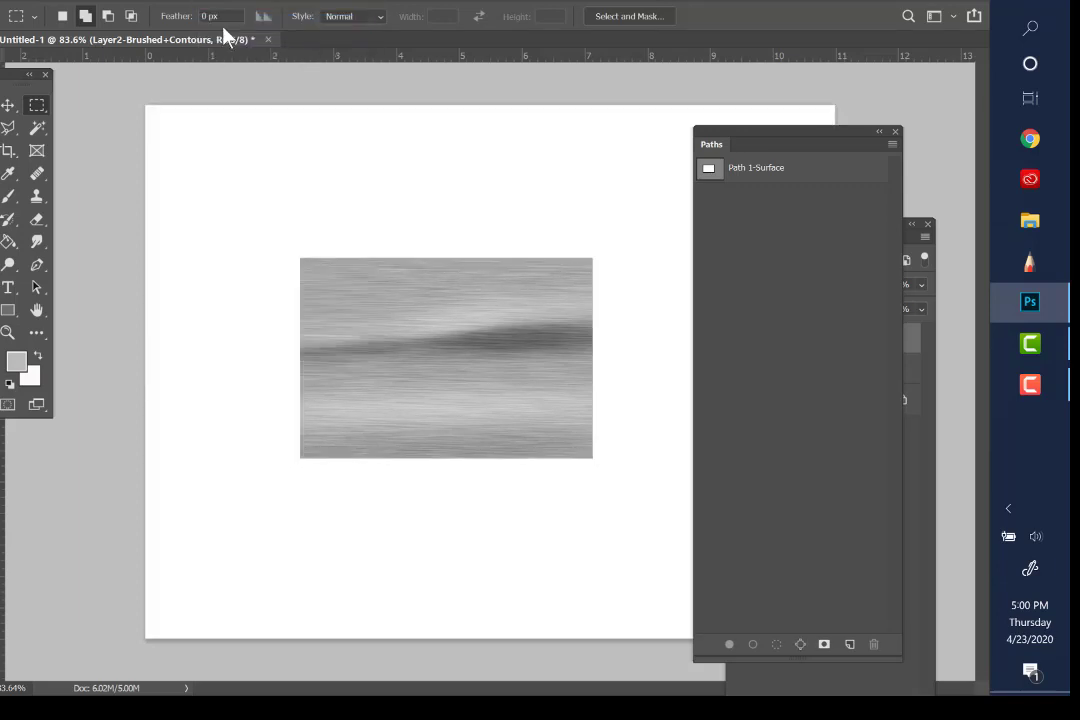
Examine the brushed metal texture at 200% zoom with the Layers and Paths panels moved clear of the rectangle.
click(8, 332)
click(360, 353)
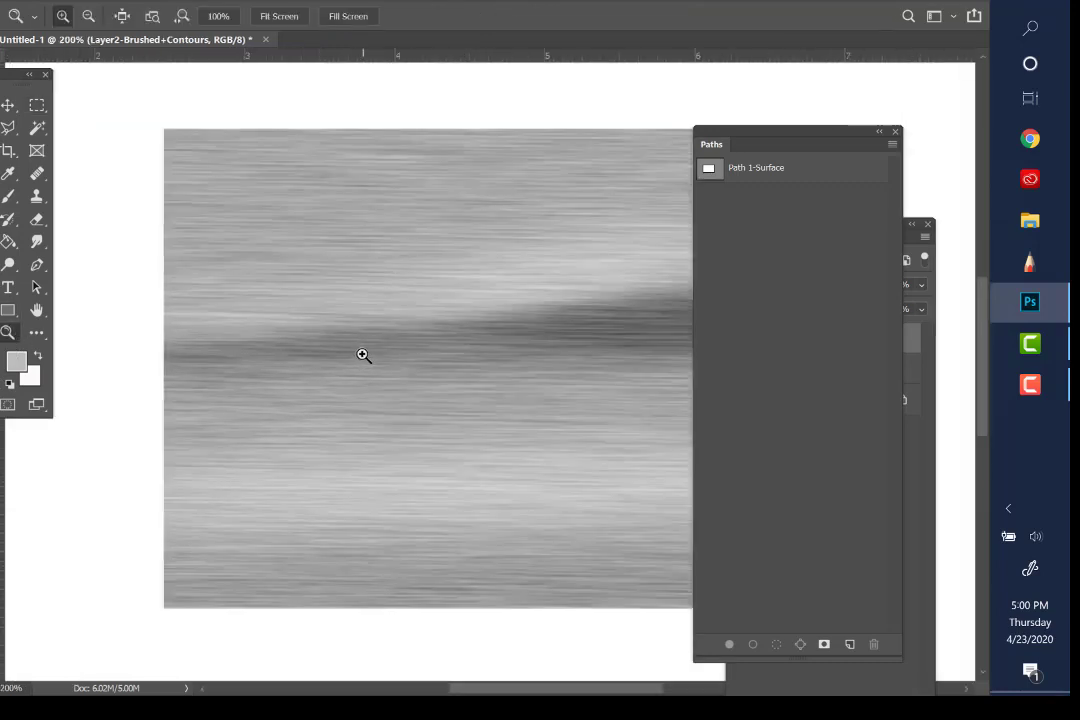
drag(810, 149, 909, 415)
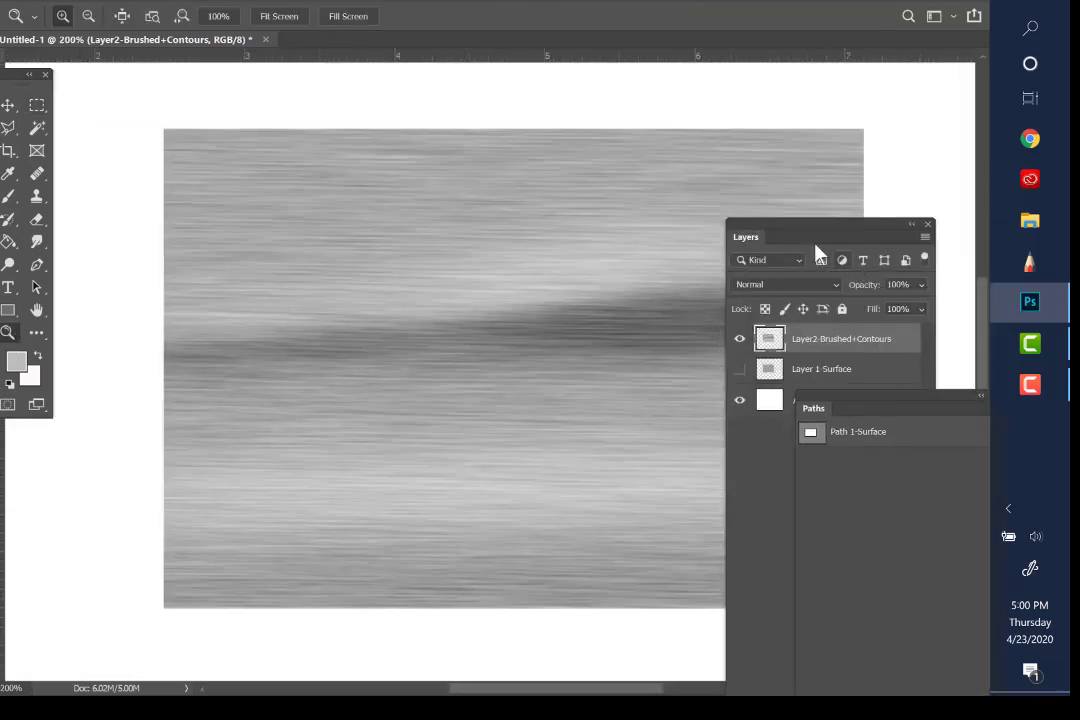
drag(808, 230, 945, 350)
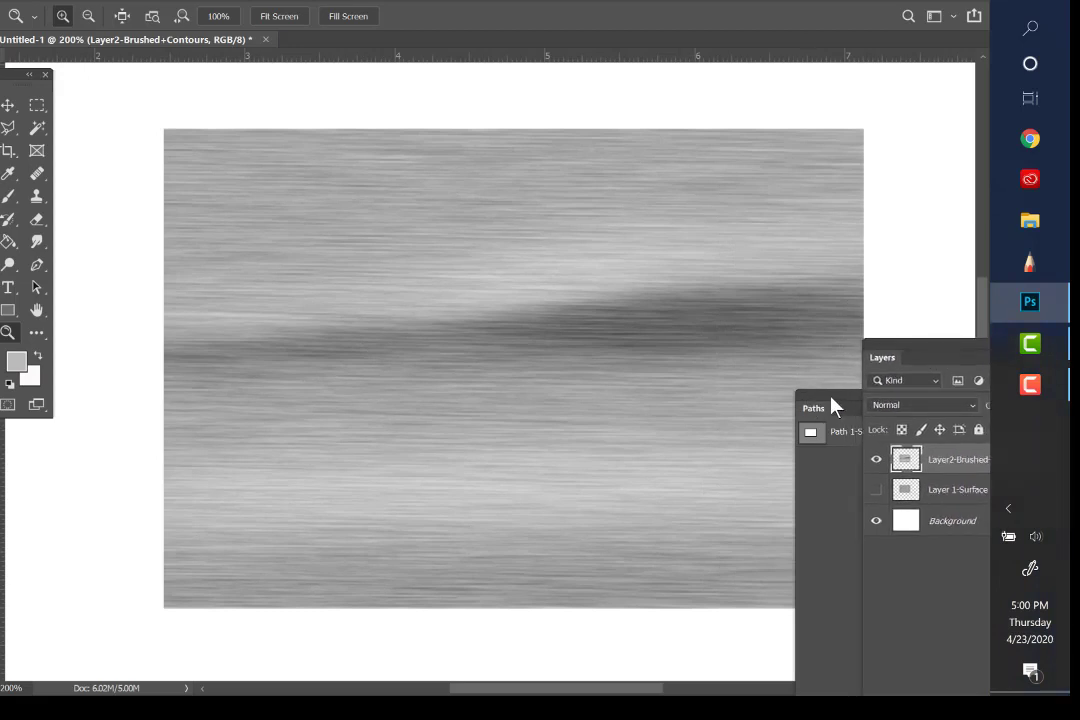
drag(832, 405, 918, 474)
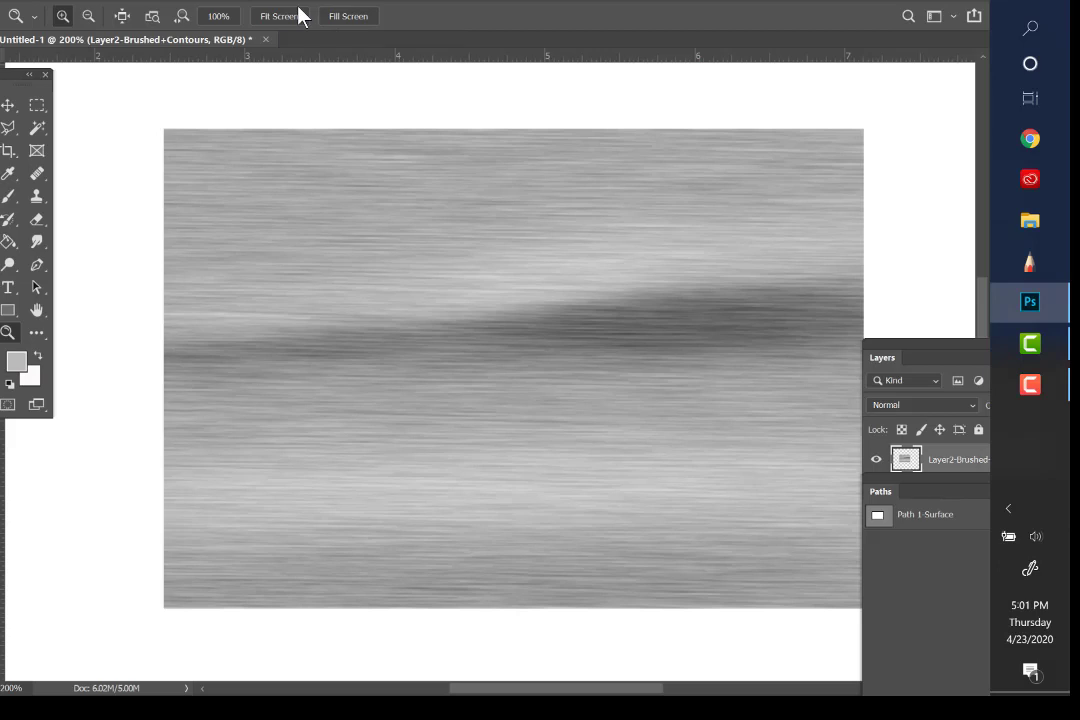
drag(940, 358, 986, 549)
drag(940, 491, 930, 357)
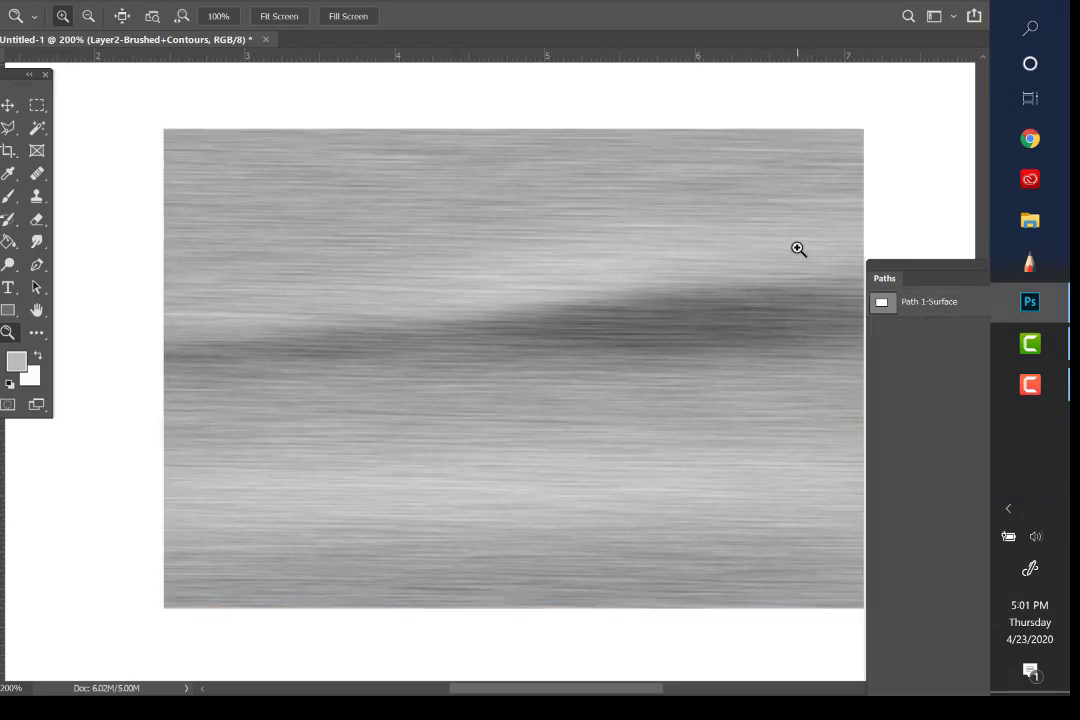
drag(945, 275, 980, 588)
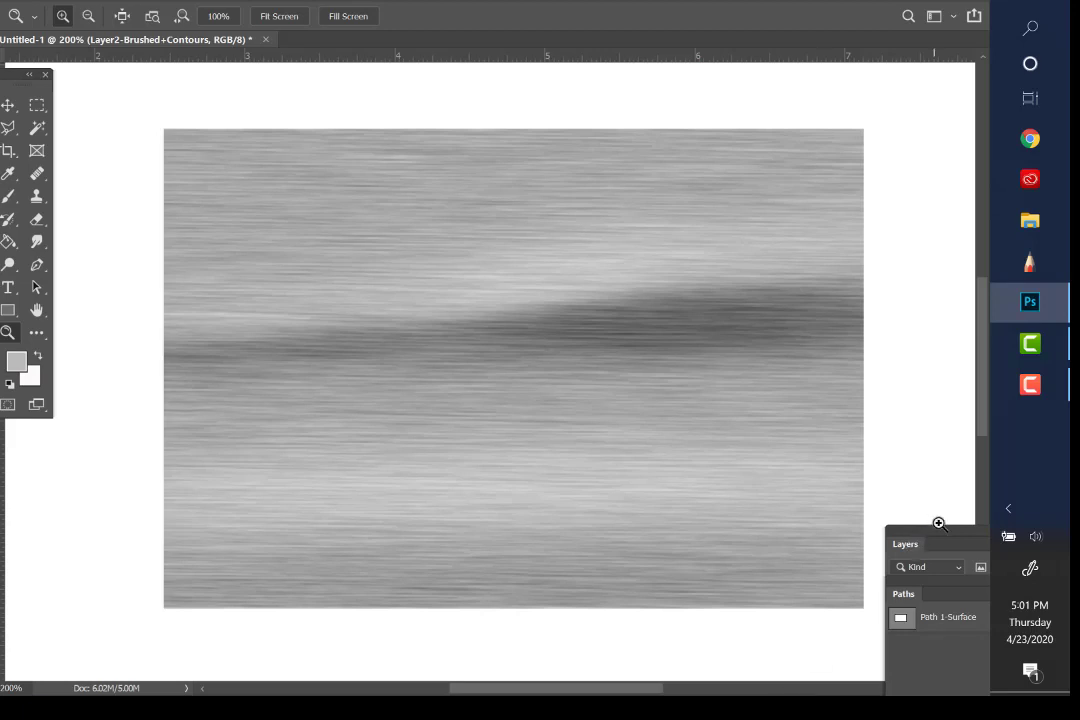
Briefly show and rehide Layer 1-Surface beneath the brushed layer for comparison.
drag(948, 540, 841, 104)
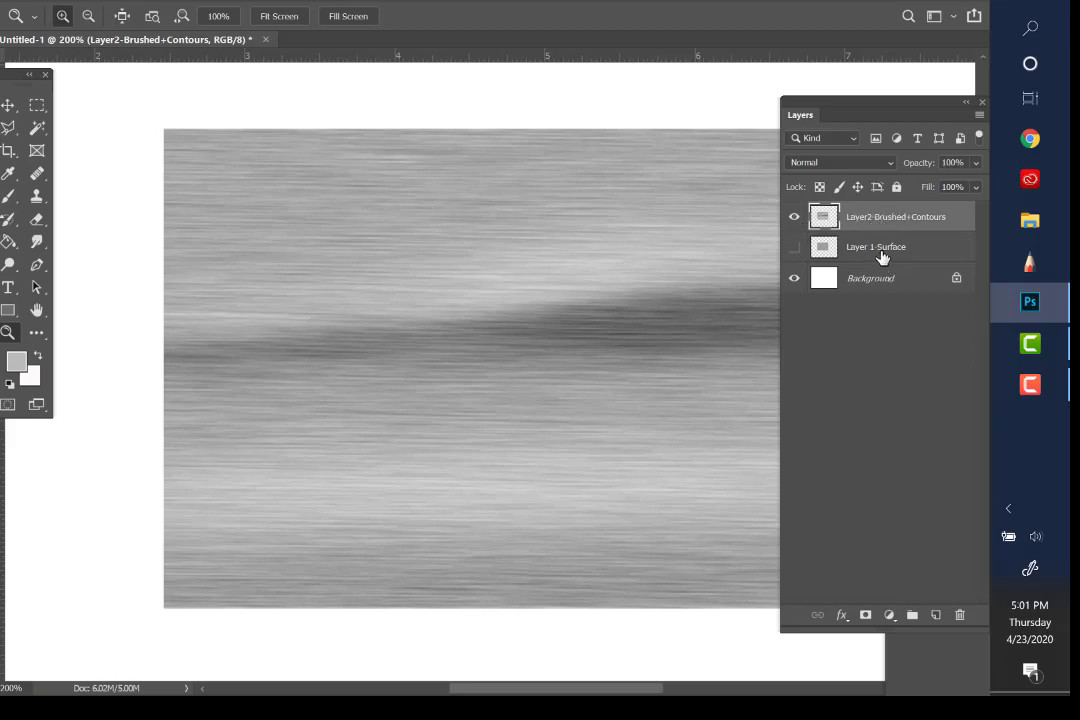
click(795, 250)
click(795, 248)
drag(883, 121, 991, 159)
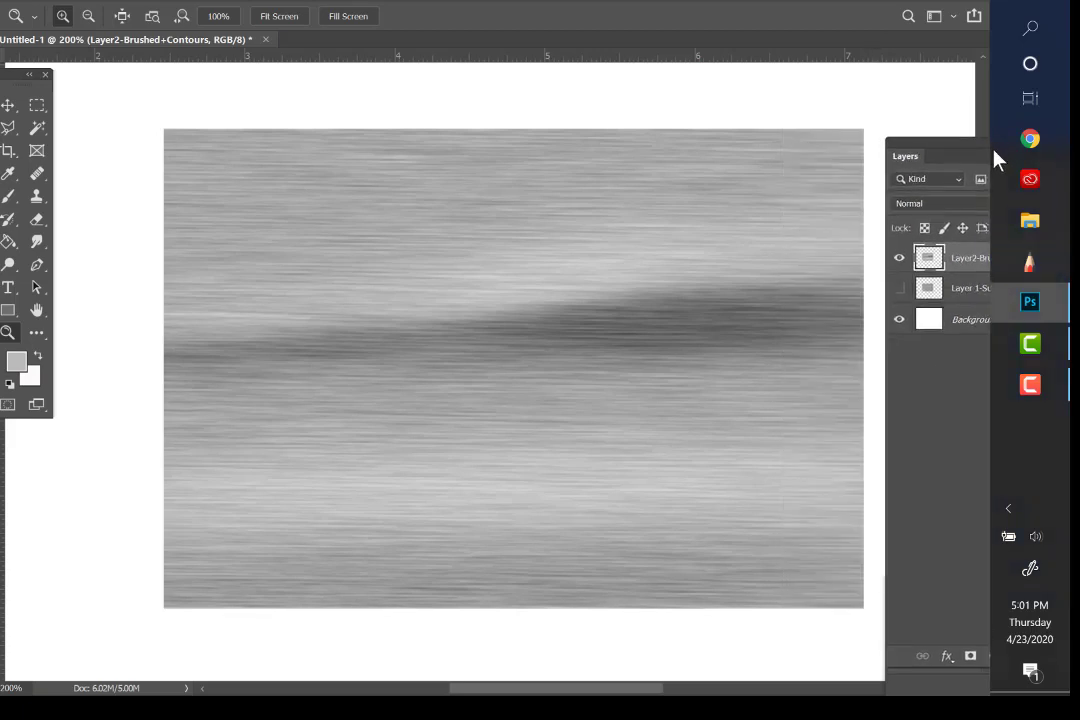
Apply a Perspective transform to the brushed layer, shortening its right edge and lengthening its left edge to 122.42% height and -10.18° vertical skew.
click(70, 3)
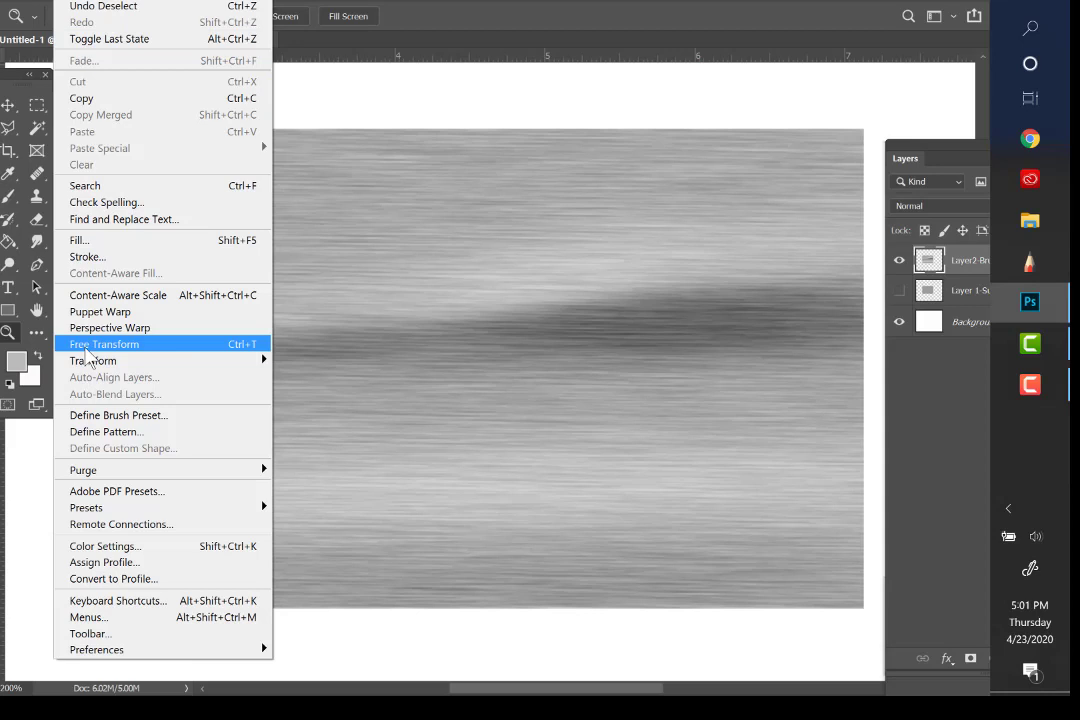
mouse_move(90, 360)
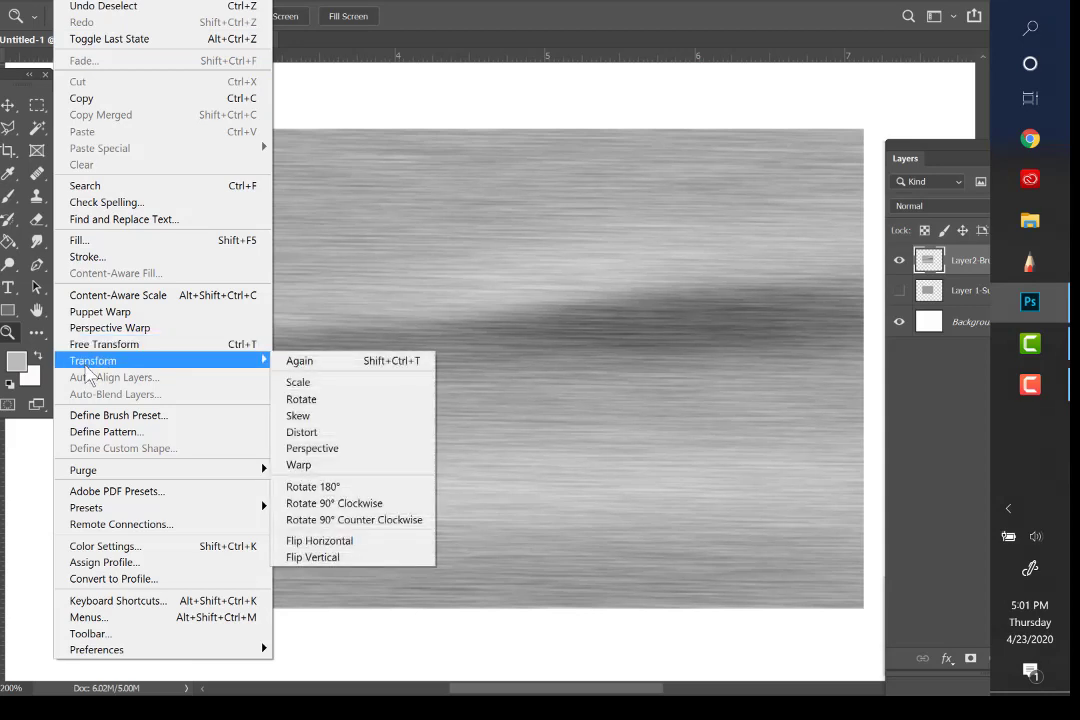
click(295, 450)
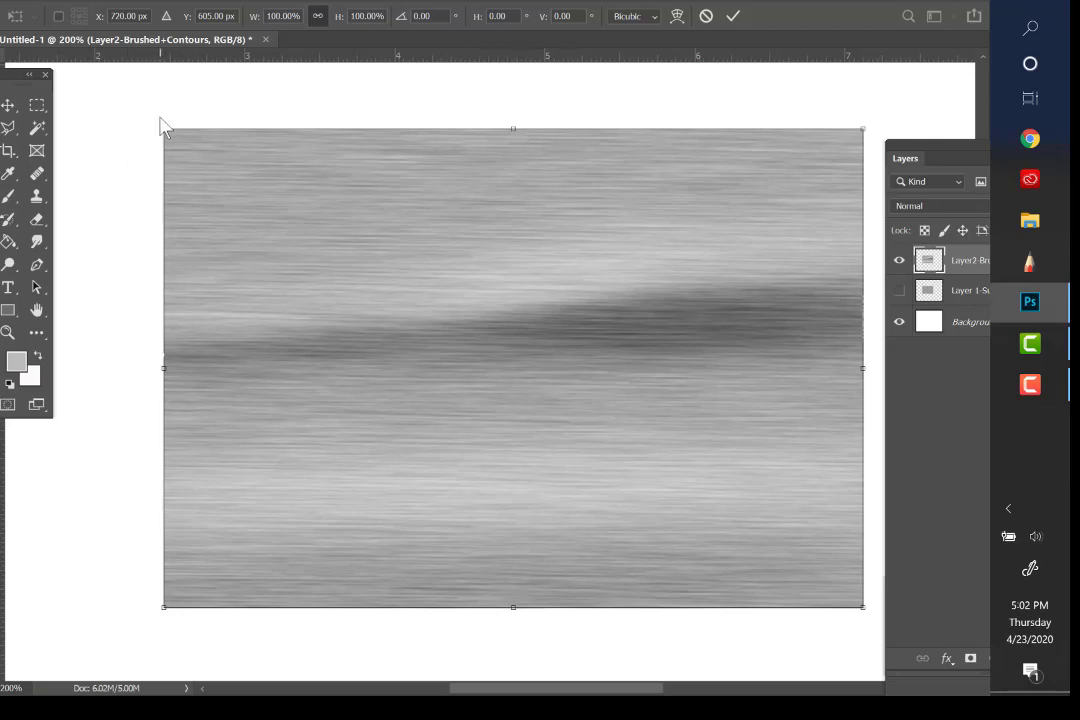
drag(916, 145, 947, 141)
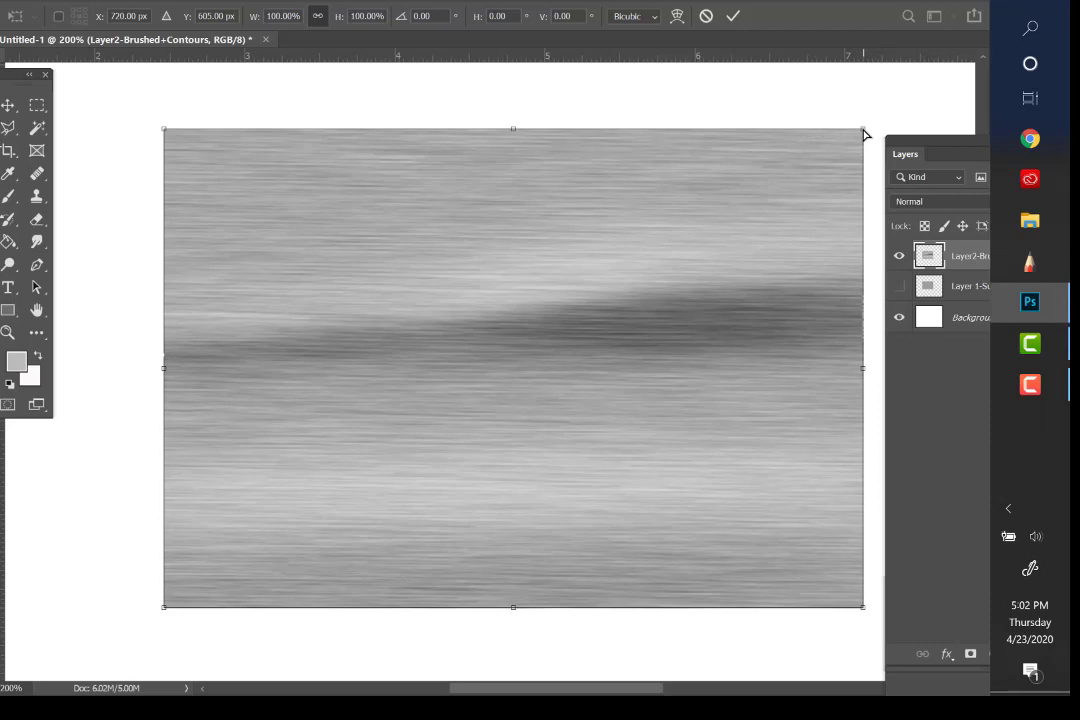
drag(865, 134, 865, 206)
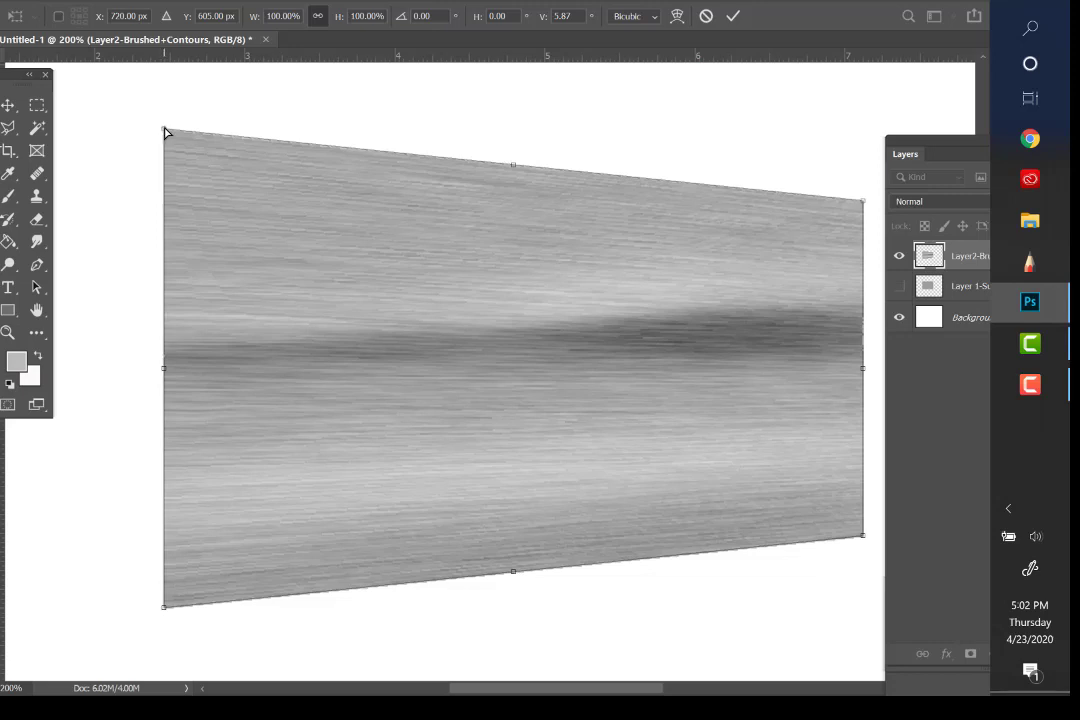
drag(165, 130, 165, 74)
scroll(171, 157, down, 1)
scroll(496, 122, up, 2)
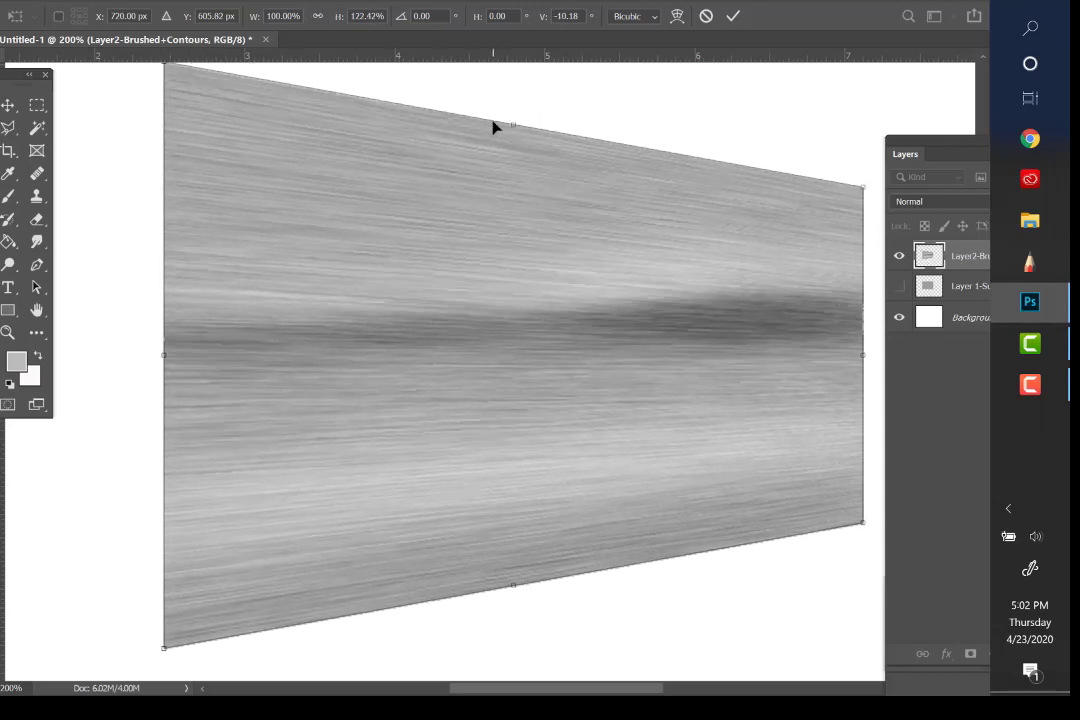
click(330, 3)
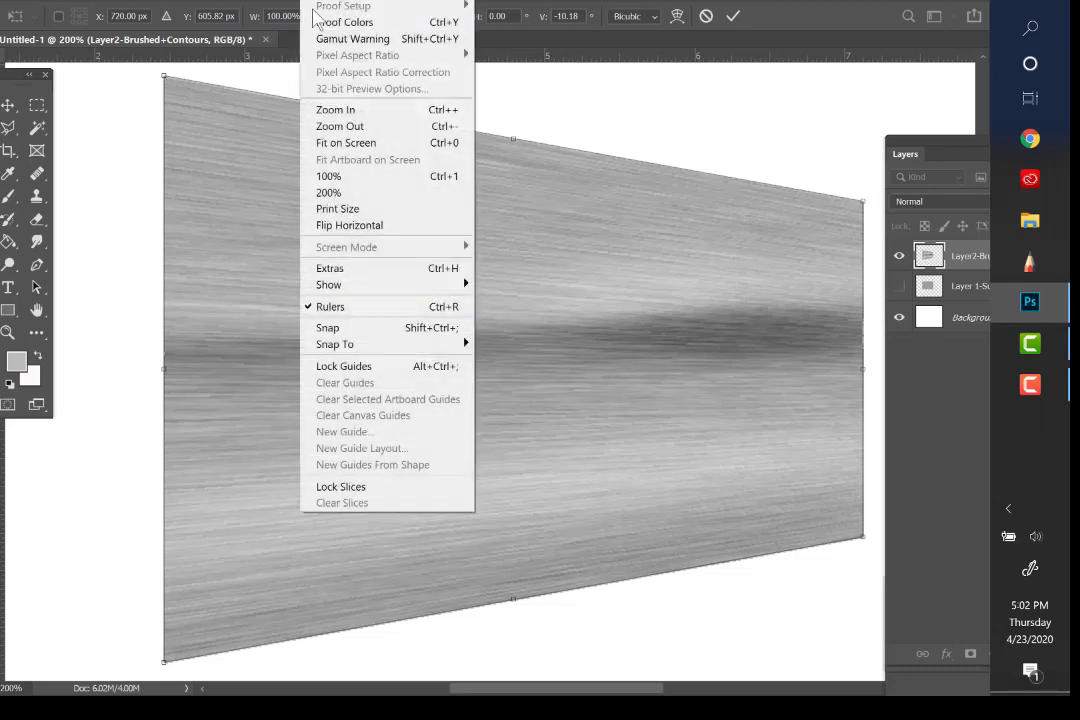
click(325, 133)
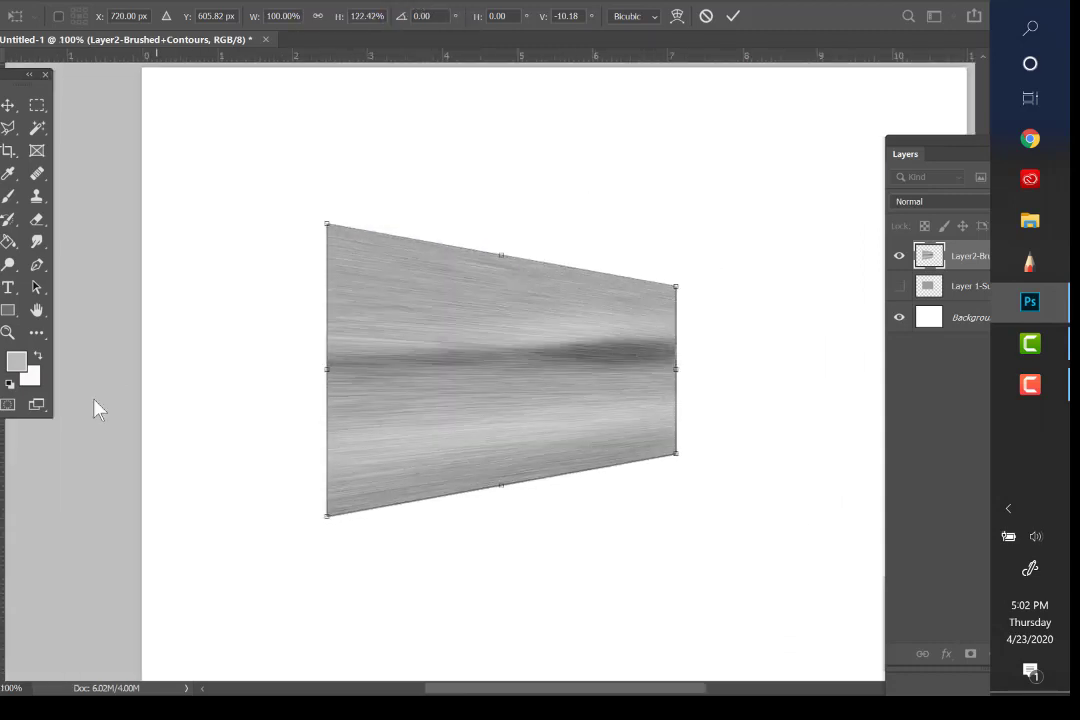
click(37, 311)
drag(204, 319, 82, 312)
click(7, 332)
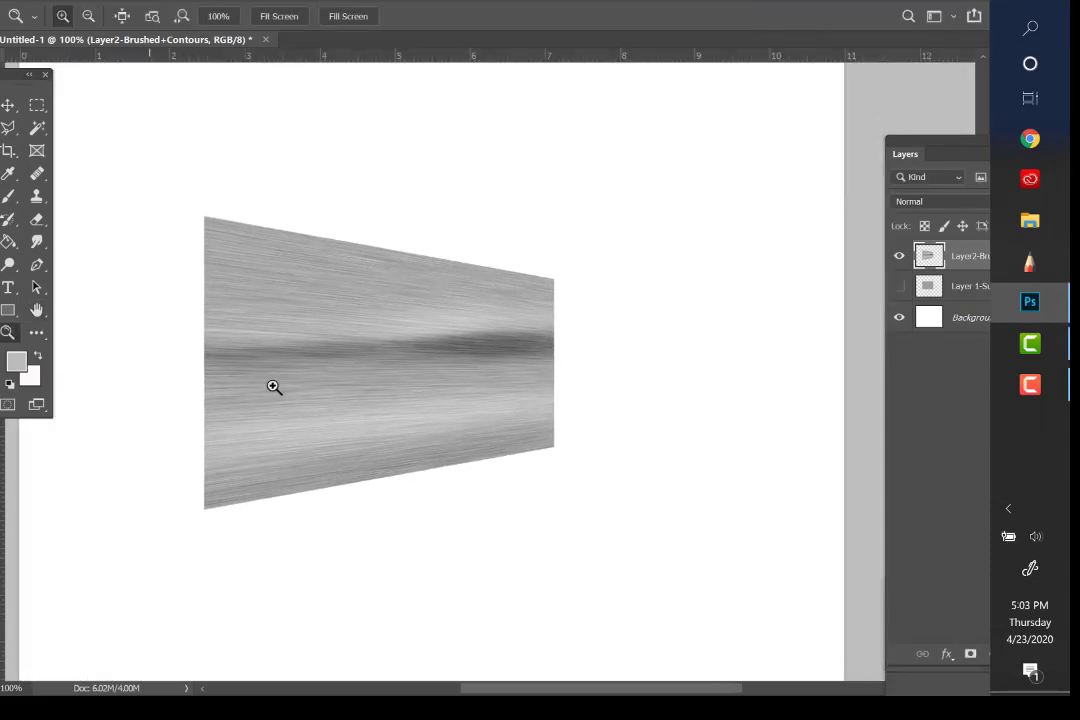
Set up the Eraser with a 15 px brush at 100% hardness for working on the surface's edges at 200% zoom.
click(284, 387)
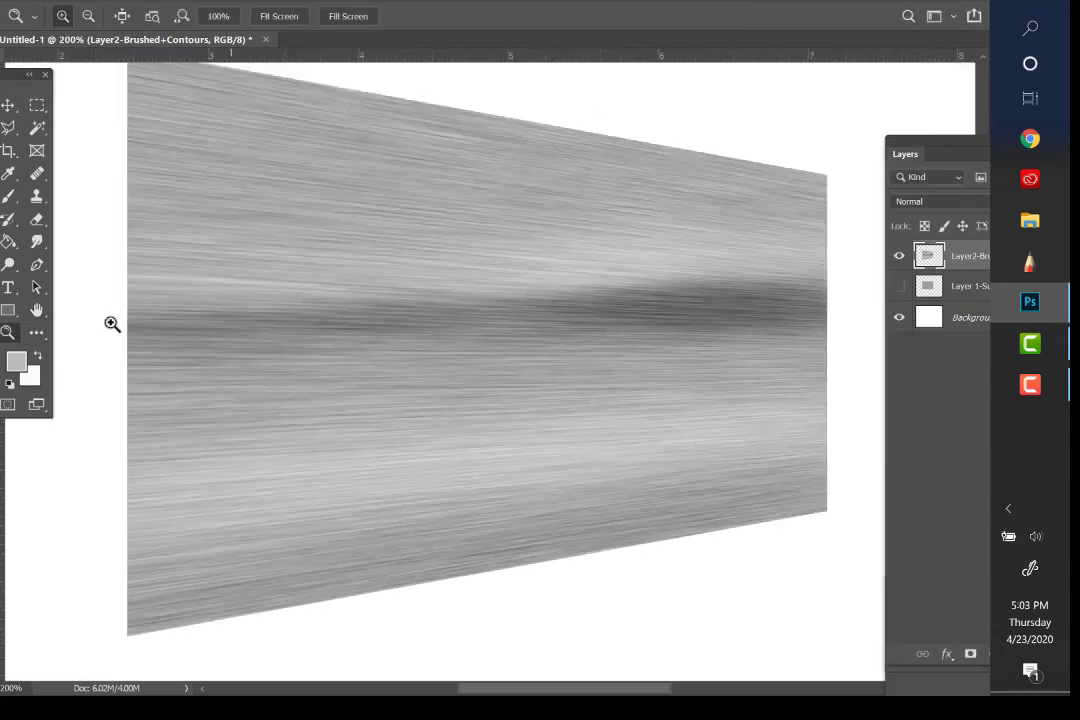
click(36, 312)
drag(612, 104, 600, 131)
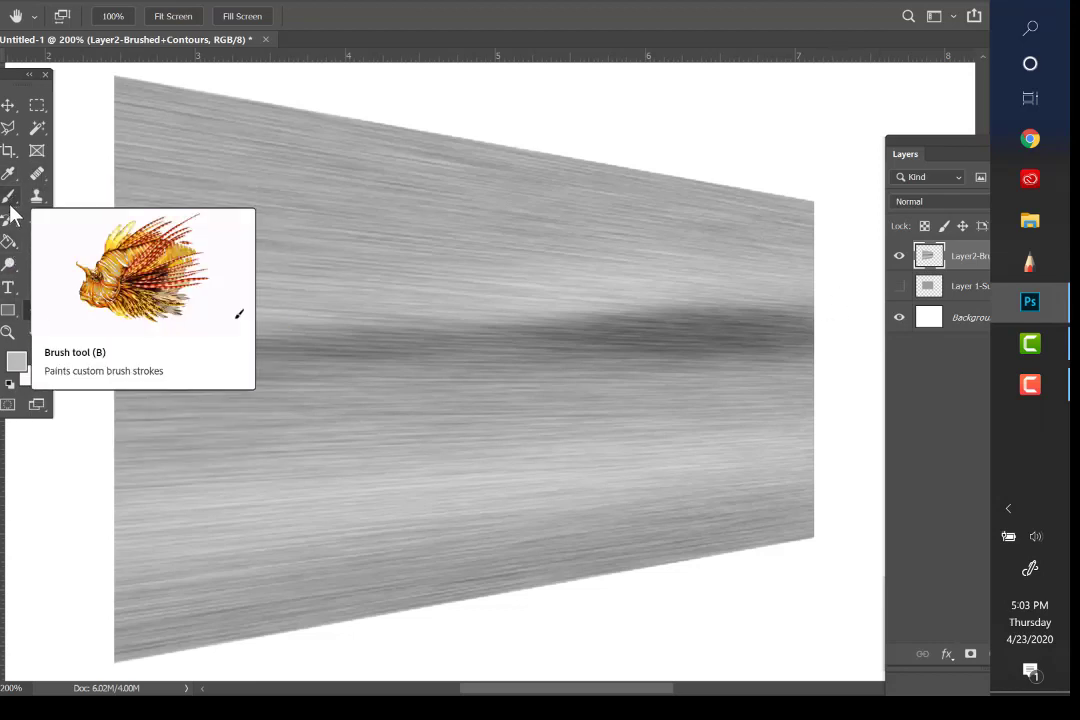
click(38, 220)
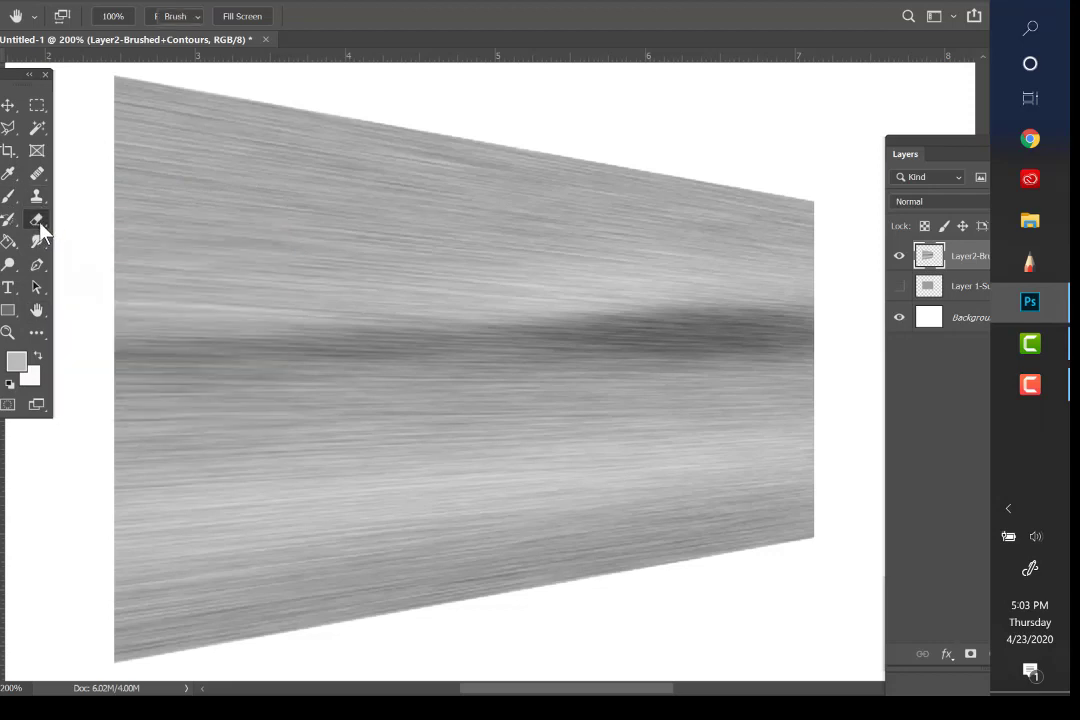
click(80, 18)
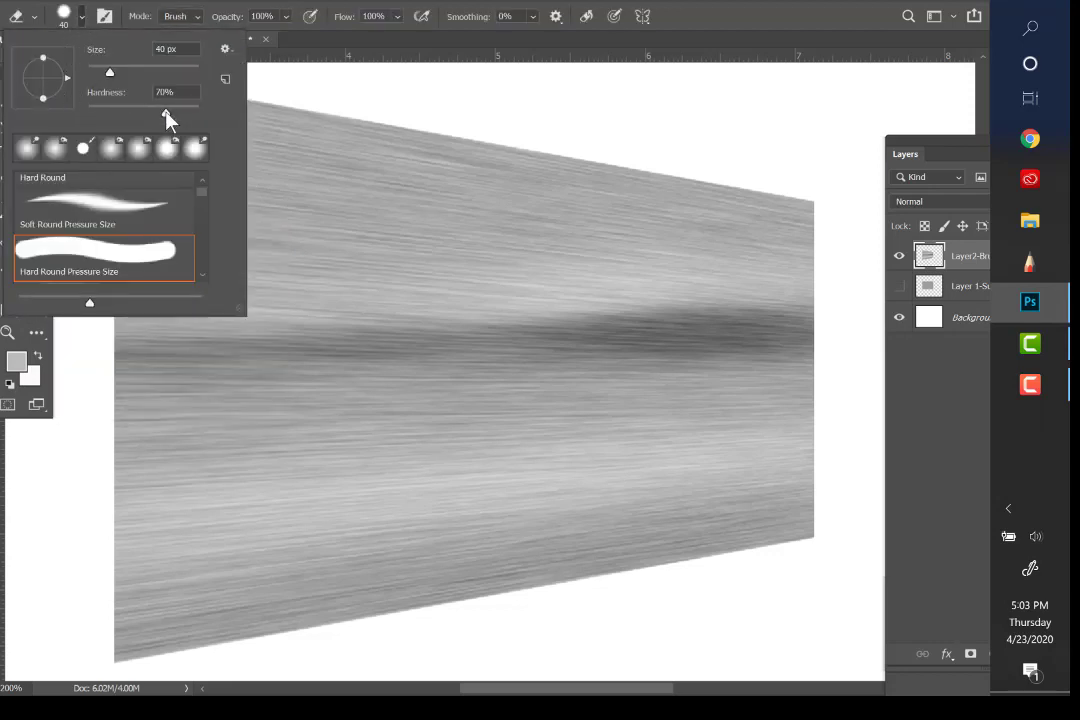
drag(166, 112, 185, 112)
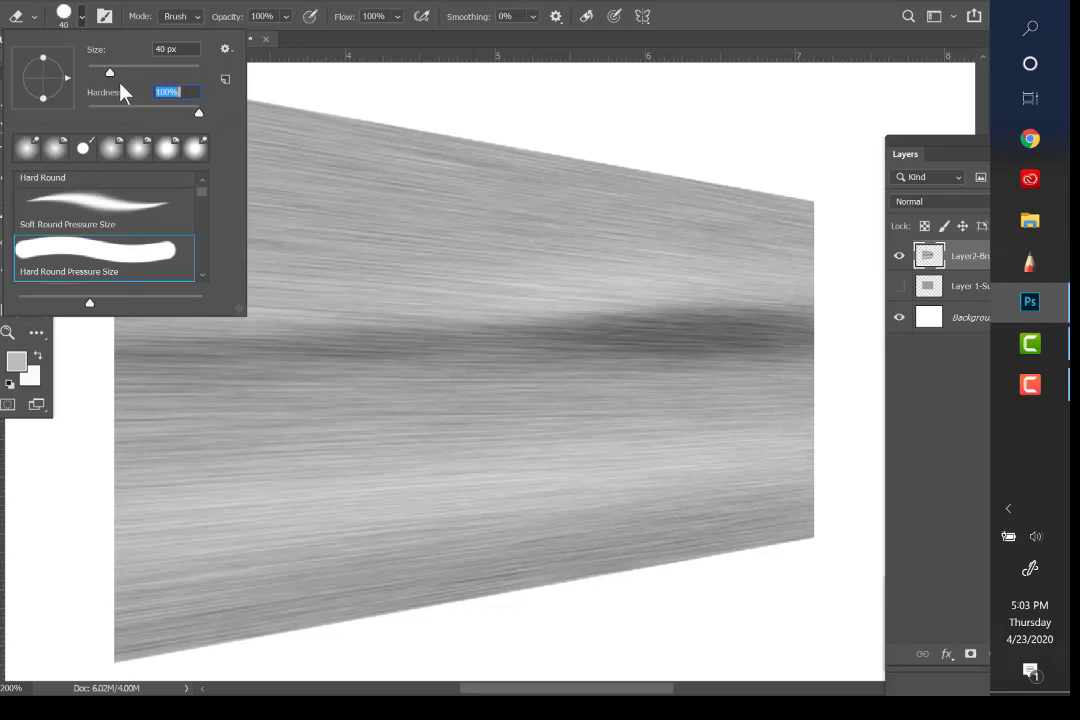
drag(114, 74, 106, 73)
click(738, 1)
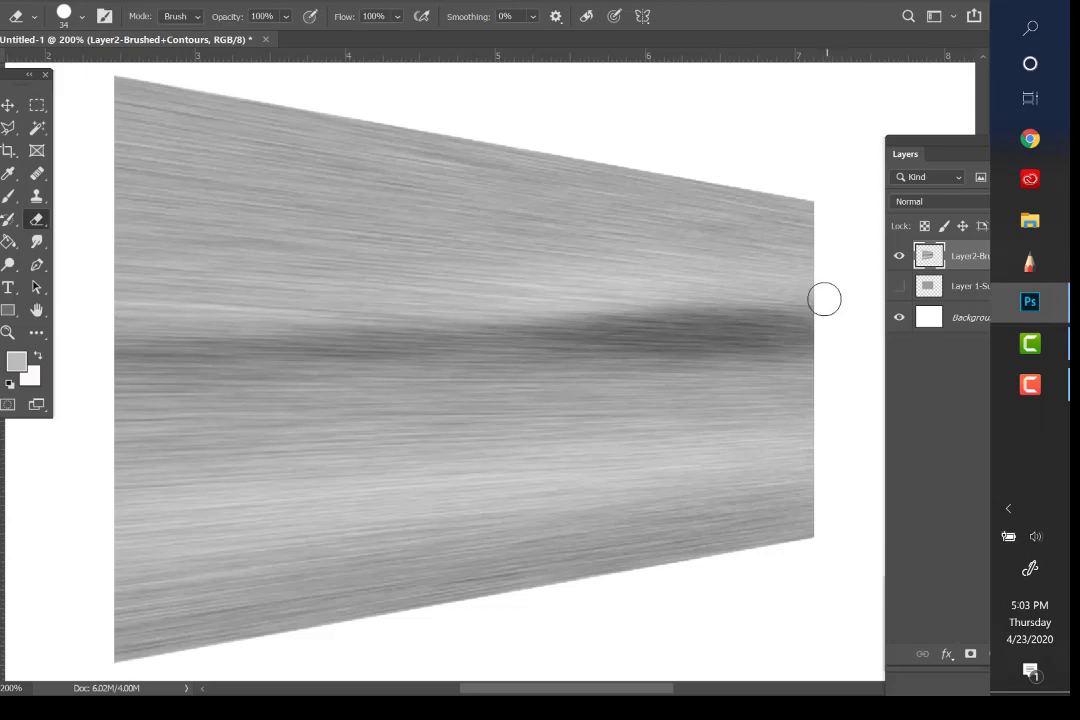
click(83, 17)
drag(99, 67, 96, 71)
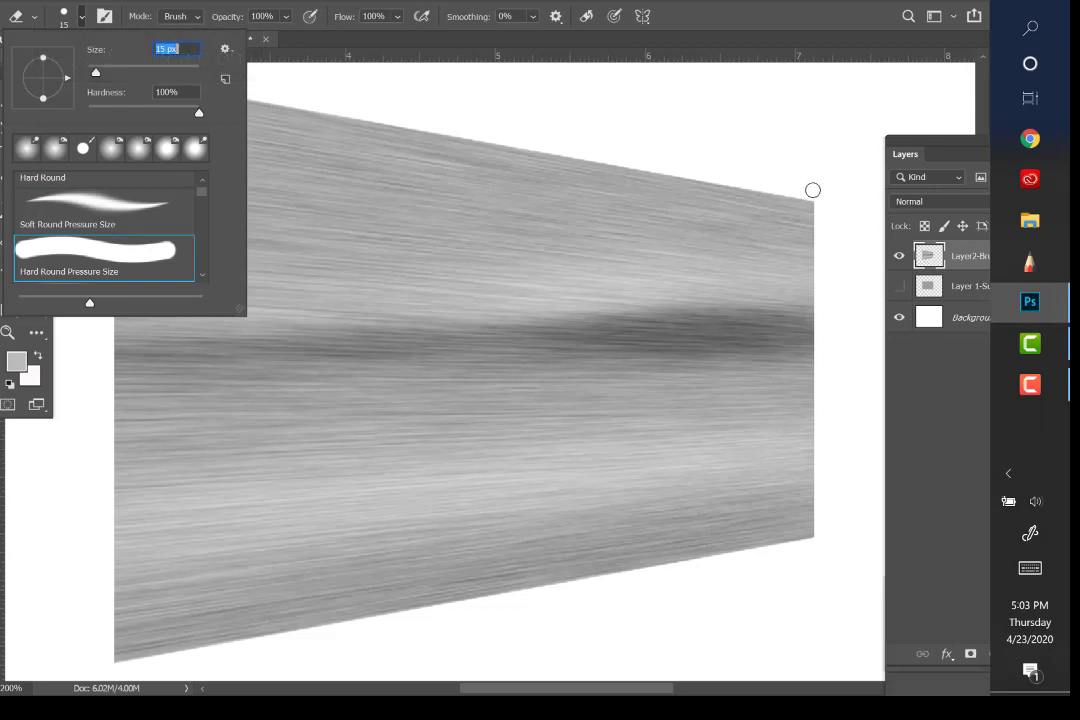
Erase shallow wavy contours along the right and left edges of the brushed surface, following its light and dark shading bands.
mouse_move(813, 198)
mouse_down()
mouse_move(815, 242)
mouse_move(813, 192)
mouse_move(810, 242)
mouse_move(809, 222)
mouse_move(840, 317)
mouse_up()
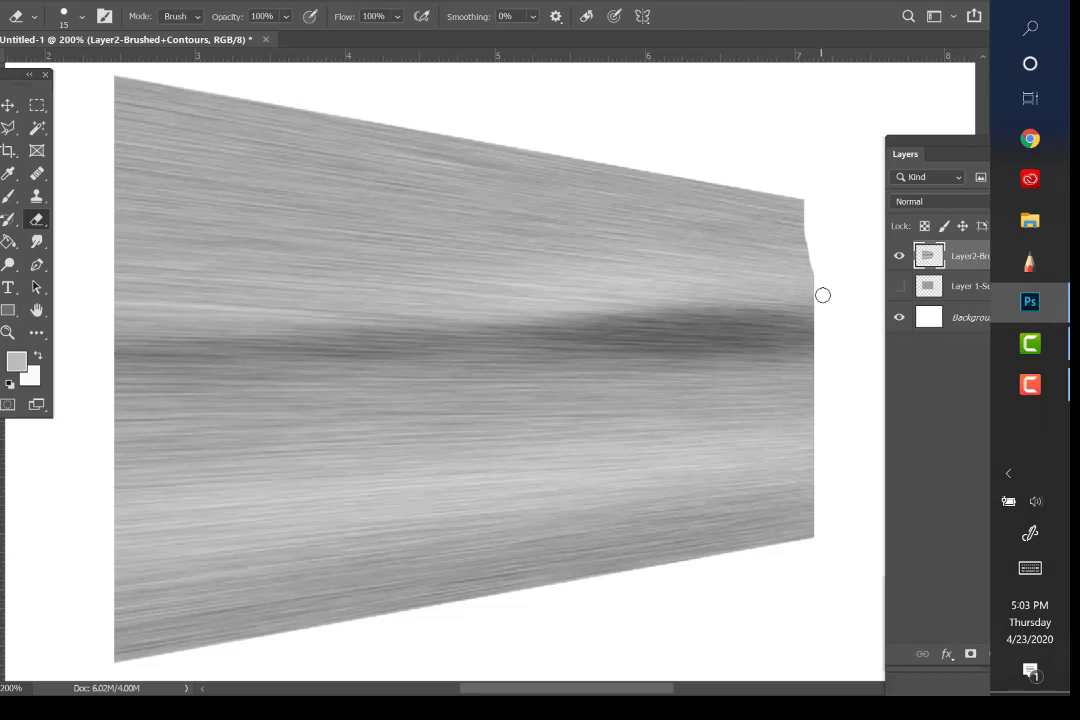
mouse_move(820, 312)
mouse_down()
mouse_move(818, 263)
mouse_move(810, 463)
mouse_move(810, 342)
mouse_move(829, 463)
mouse_move(815, 470)
mouse_move(803, 535)
mouse_move(817, 518)
mouse_move(817, 465)
mouse_move(817, 475)
mouse_up()
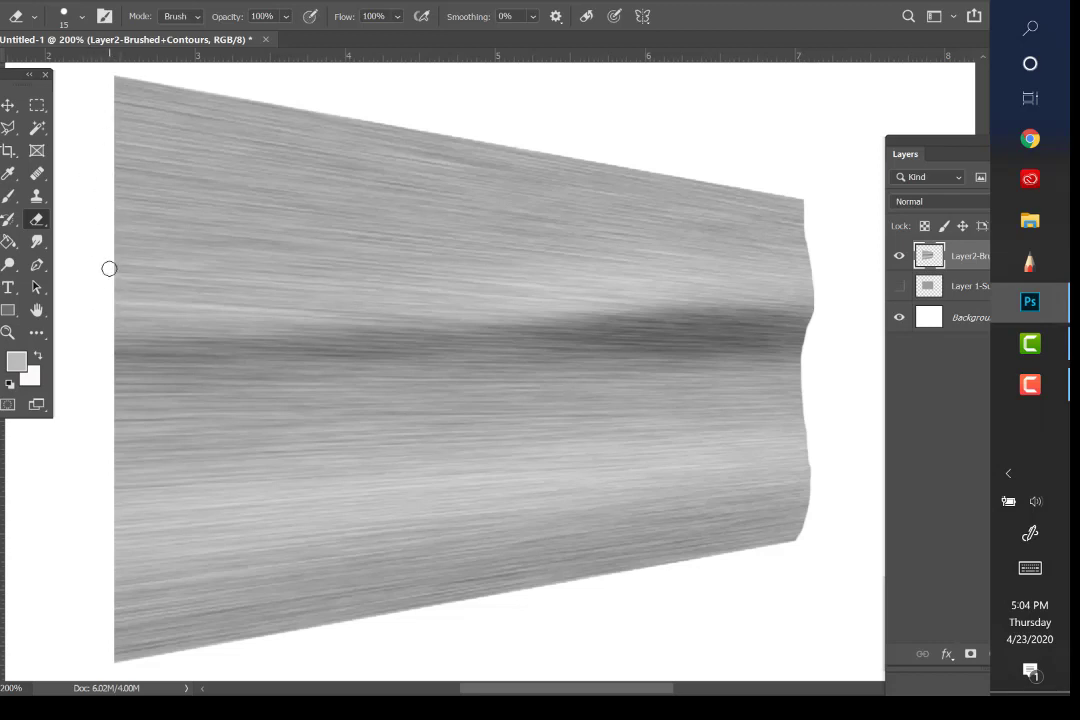
drag(108, 289, 112, 348)
mouse_move(113, 470)
mouse_down()
mouse_move(113, 629)
mouse_move(116, 573)
mouse_up()
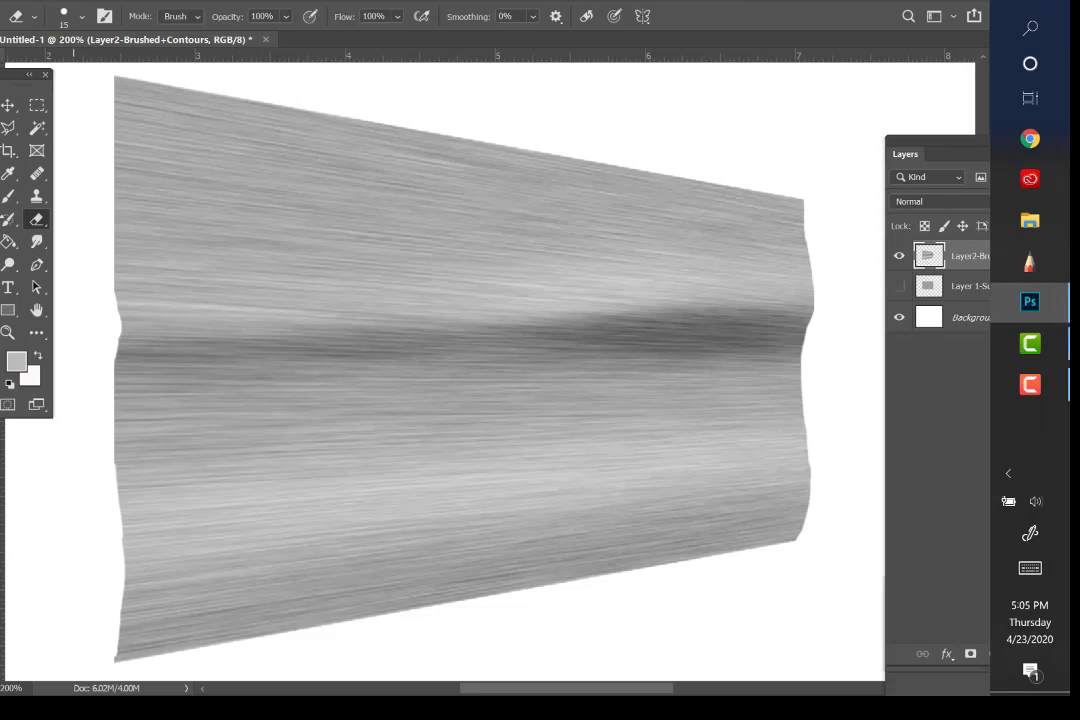
scroll(72, 409, up, 1)
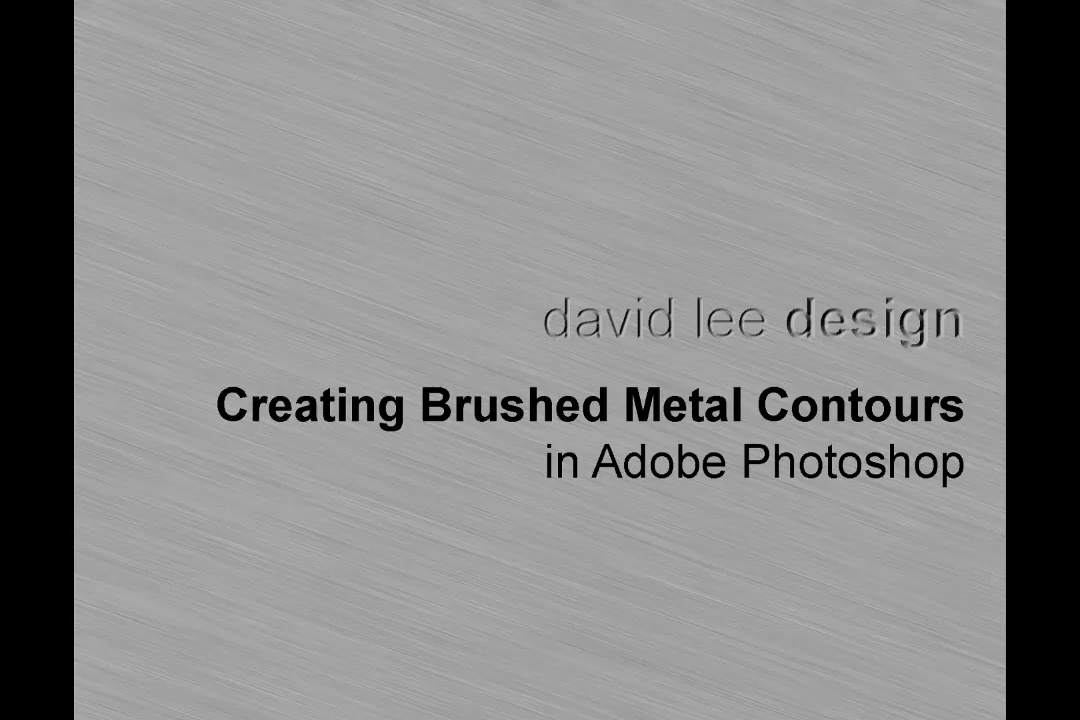